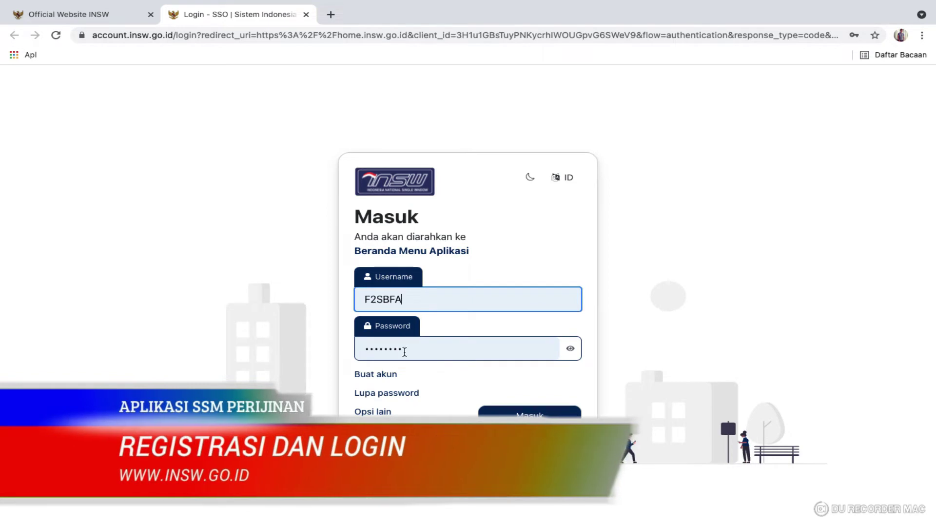
View the account registration page, and open the Kemendag ID sign-in page from the other login options in a separate tab
left_click(387, 376)
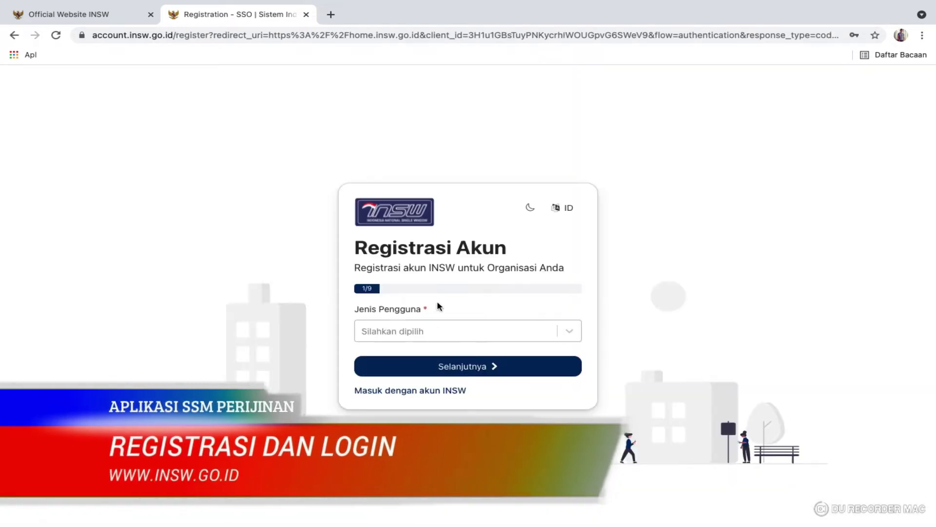
key("super+Left")
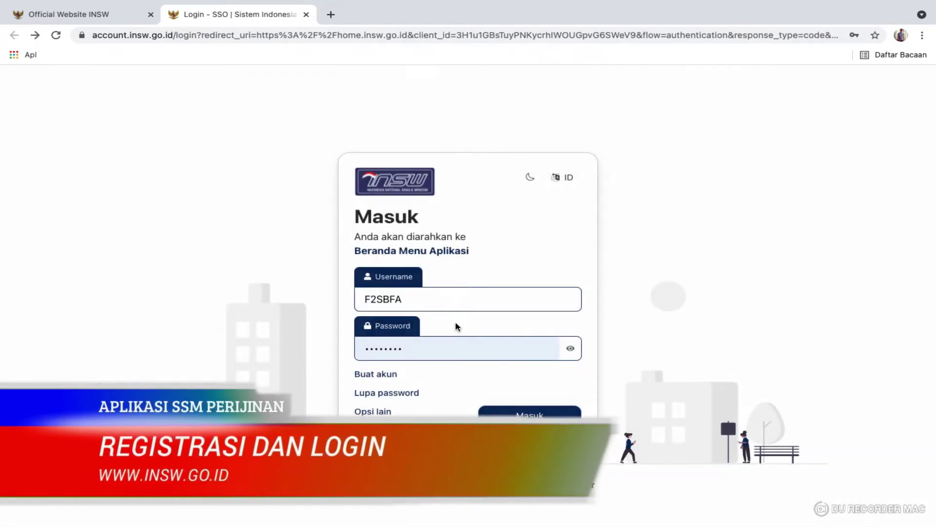
right_click(379, 412)
left_click(421, 327)
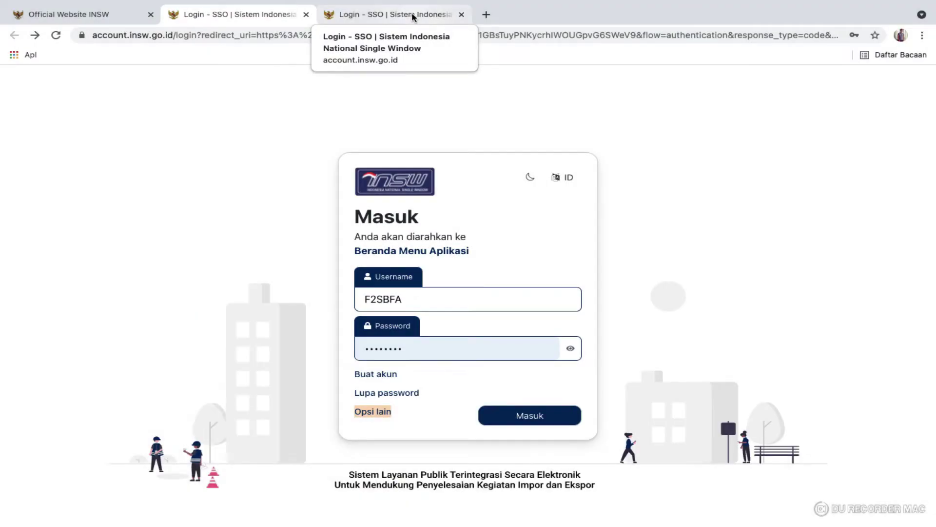
left_click(412, 15)
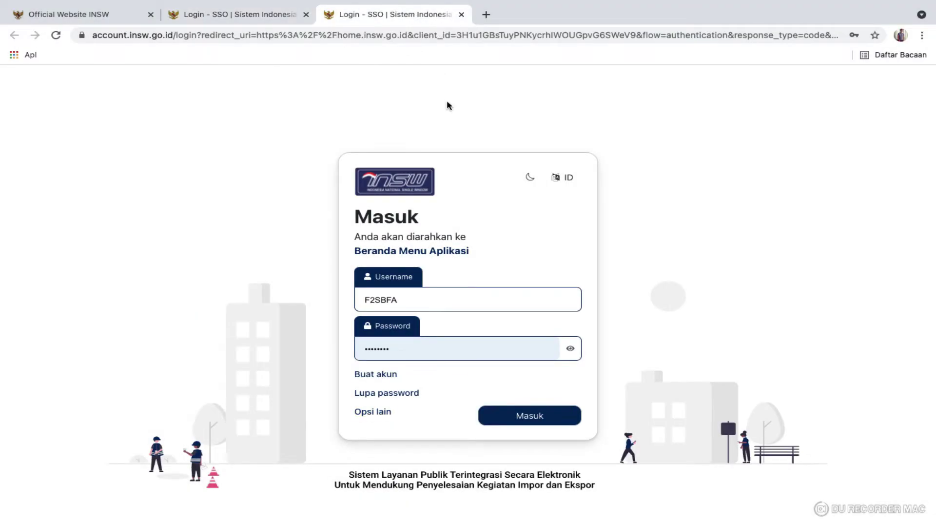
left_click(373, 412)
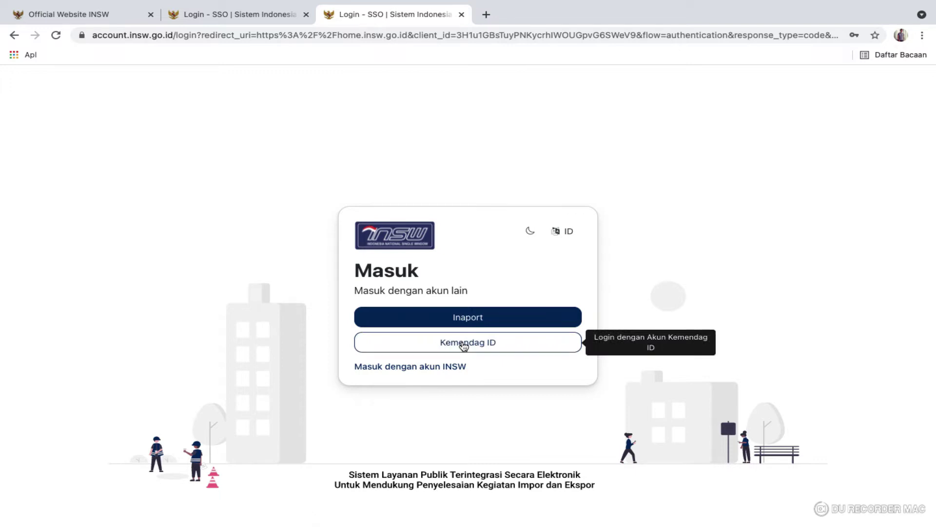
left_click(464, 343)
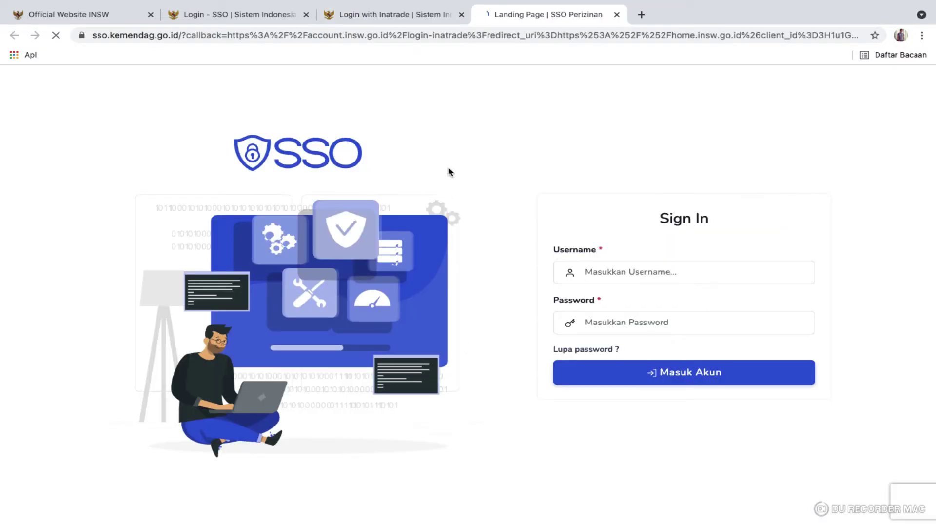
Sign in to INSW with the prefilled credentials and open the SSm Perizinan service's application list
left_click(271, 18)
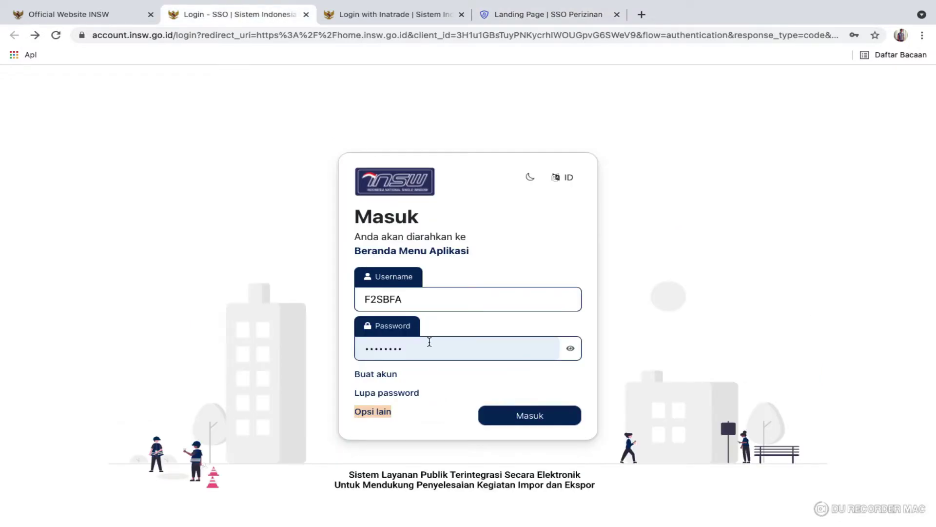
left_click(522, 417)
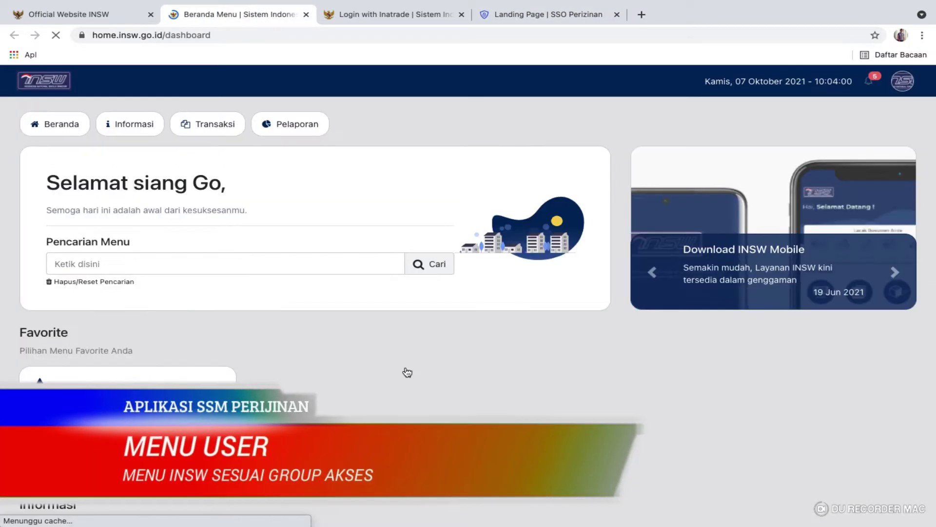
scroll(391, 368, "down", 5)
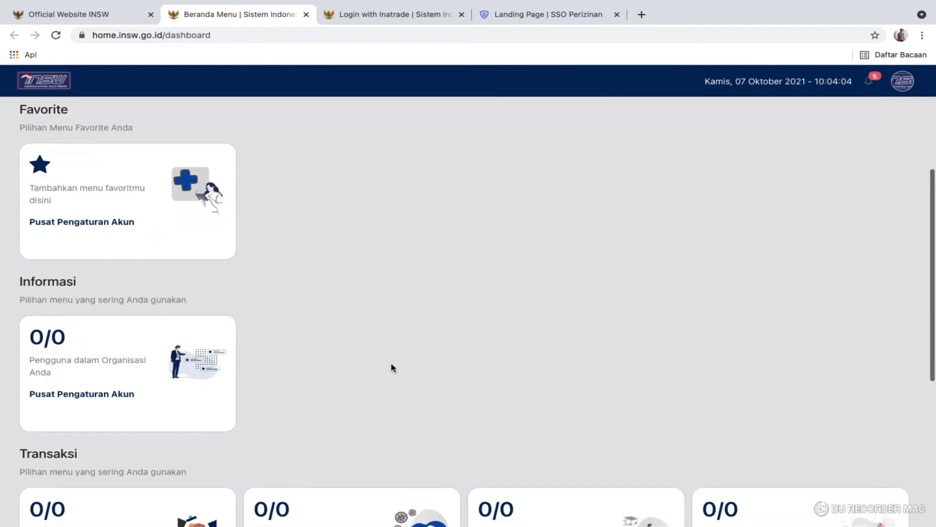
scroll(392, 368, "down", 4)
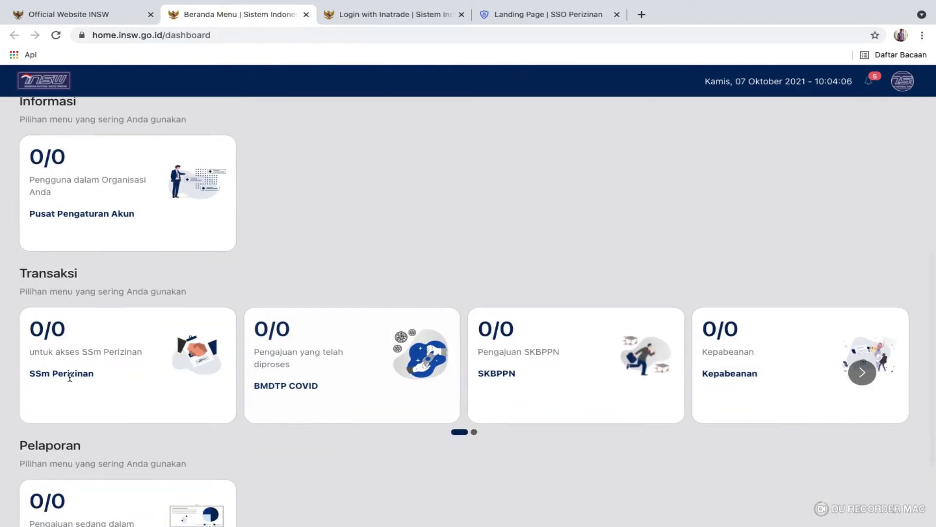
left_click(70, 375)
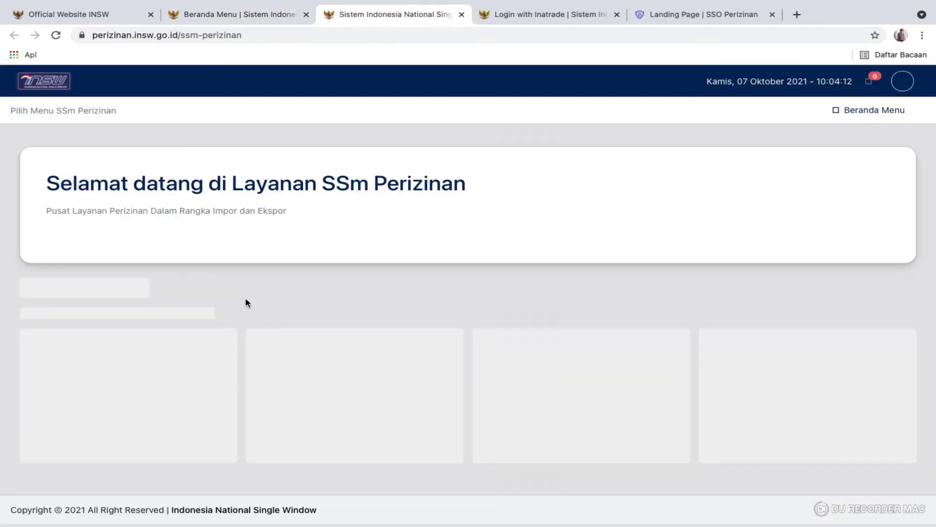
left_click(119, 351)
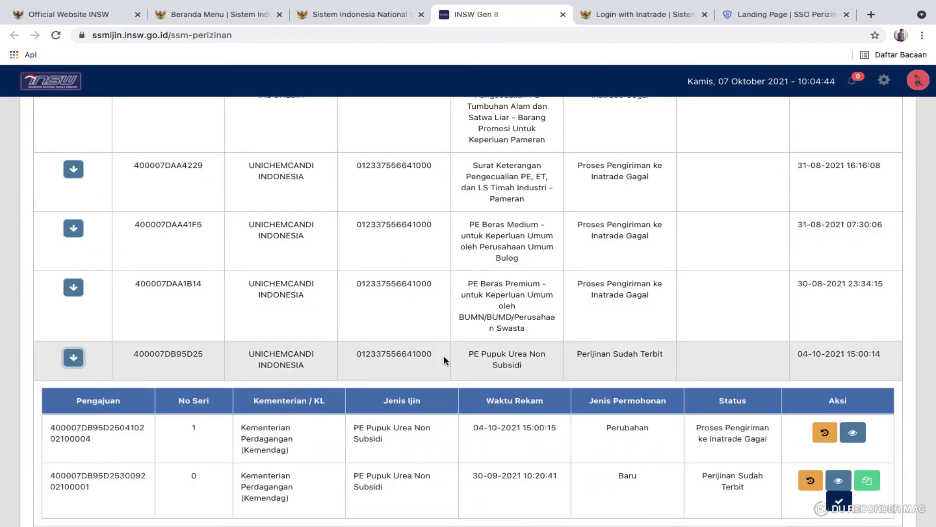
Review the process history of the Baru application for PE Pupuk Urea Non Subsidi, and close it
scroll(572, 389, "down", 2)
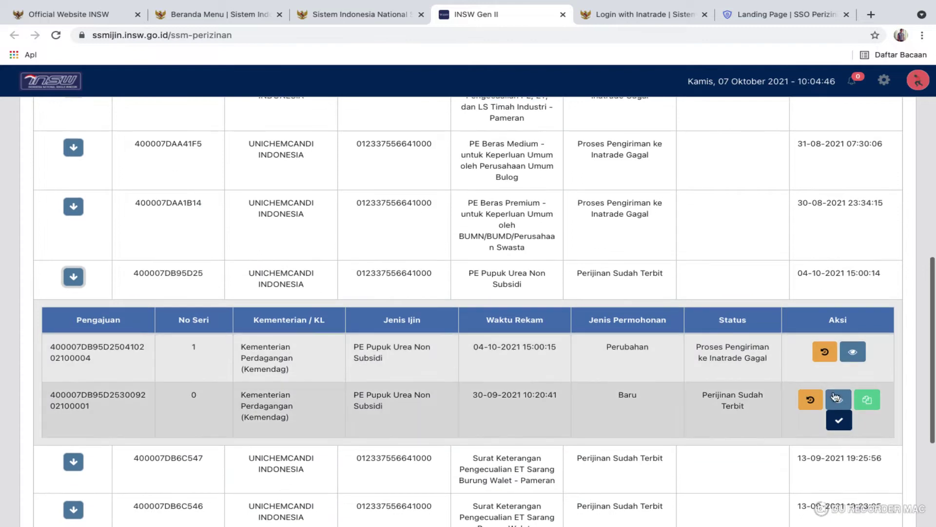
left_click(812, 402)
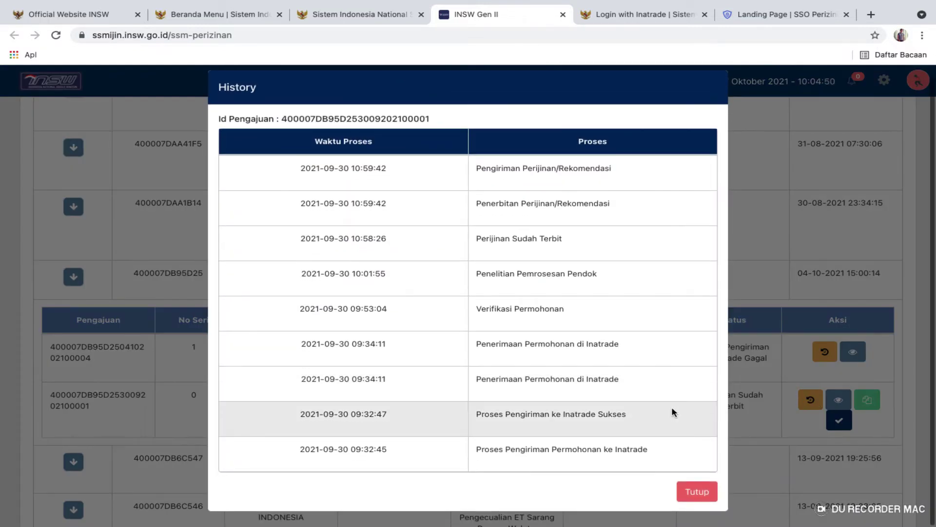
left_click(697, 491)
Go back through the application list's pages from page 5 to the earliest page
scroll(693, 492, "down", 4)
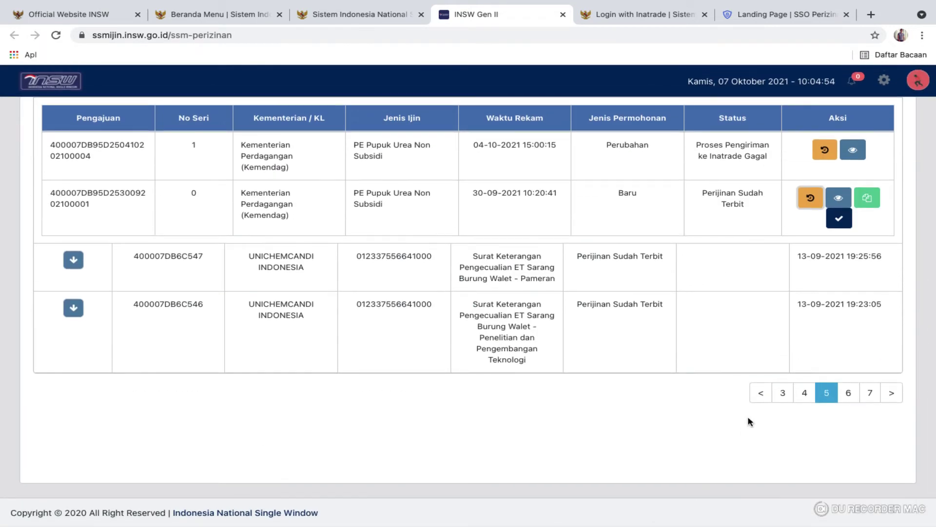
left_click(762, 396)
left_click(763, 397)
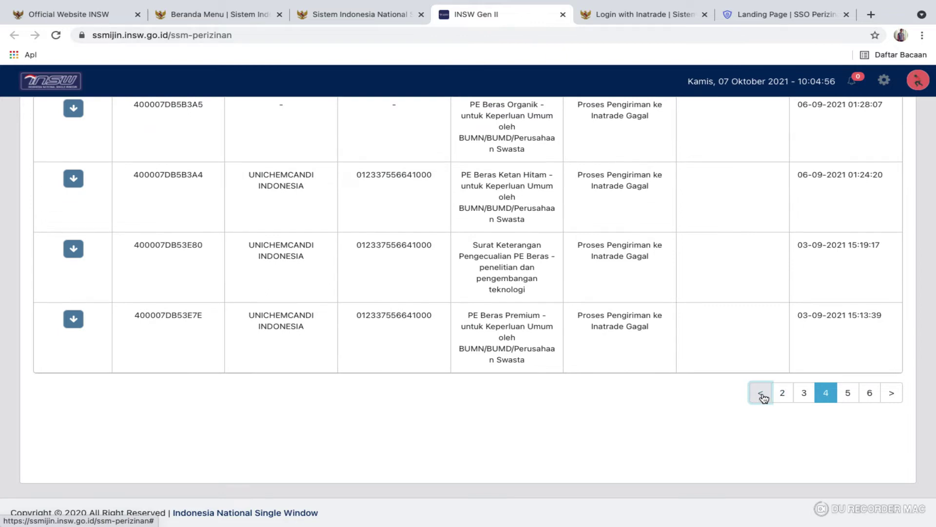
left_click(763, 398)
left_click(764, 397)
Start a new permit application and answer Sudah to already knowing which permit to apply for
scroll(748, 344, "up", 10)
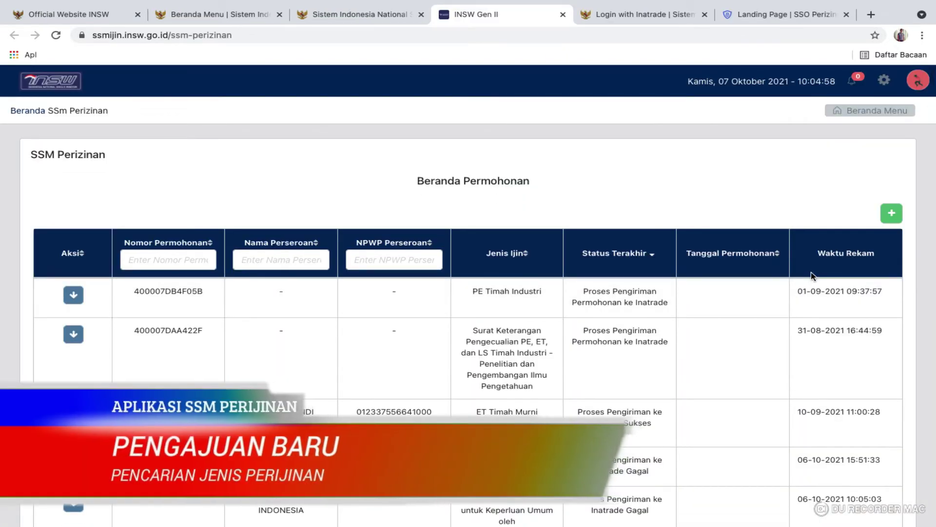
left_click(888, 217)
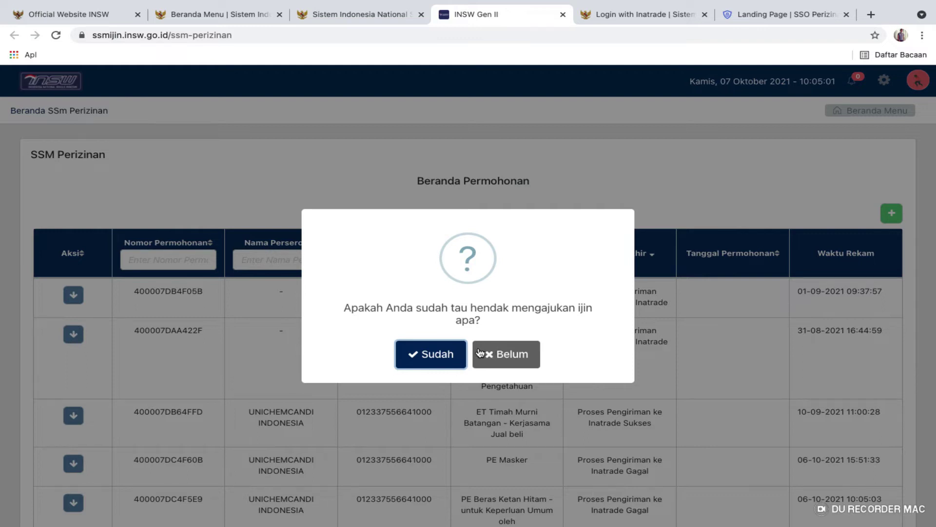
left_click(432, 364)
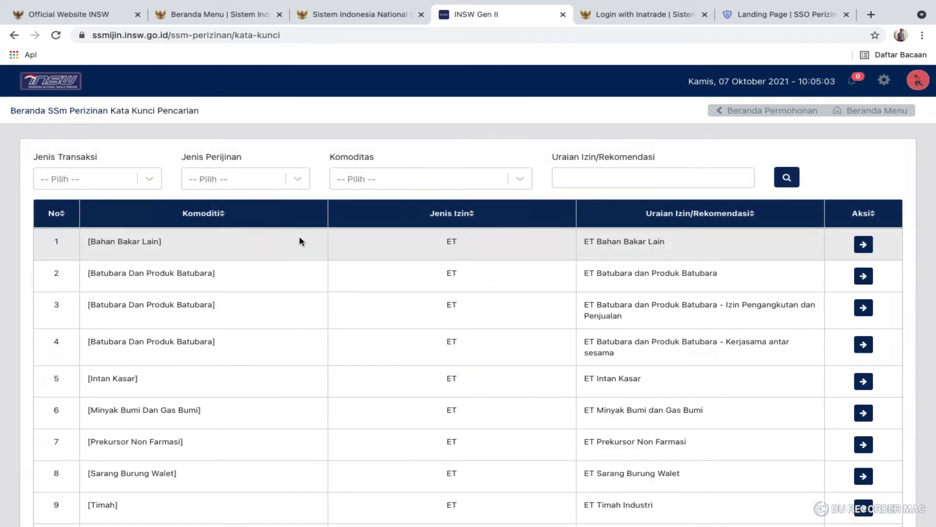
Search the permit list for transaction type Ekspor, permit type PE and commodity [Bahan Baku Masker Dan Masker]
left_click(129, 180)
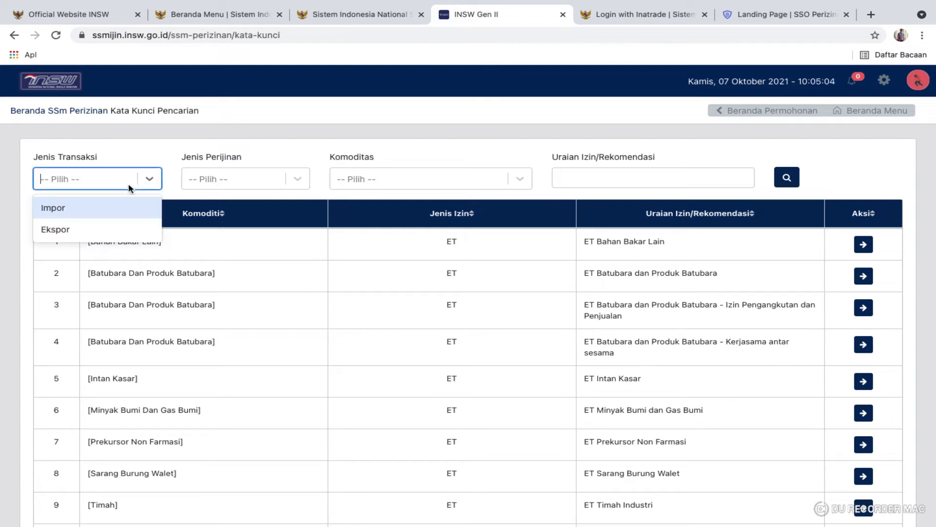
left_click(103, 232)
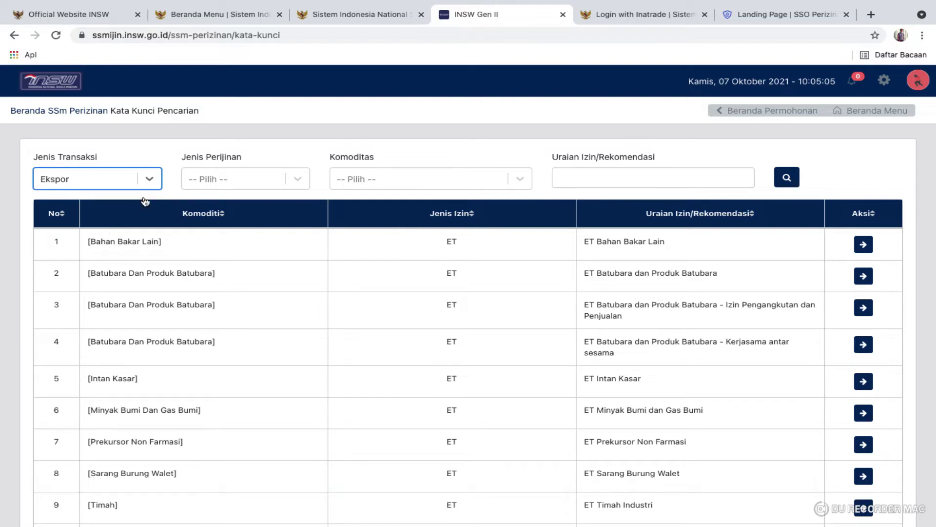
left_click(222, 180)
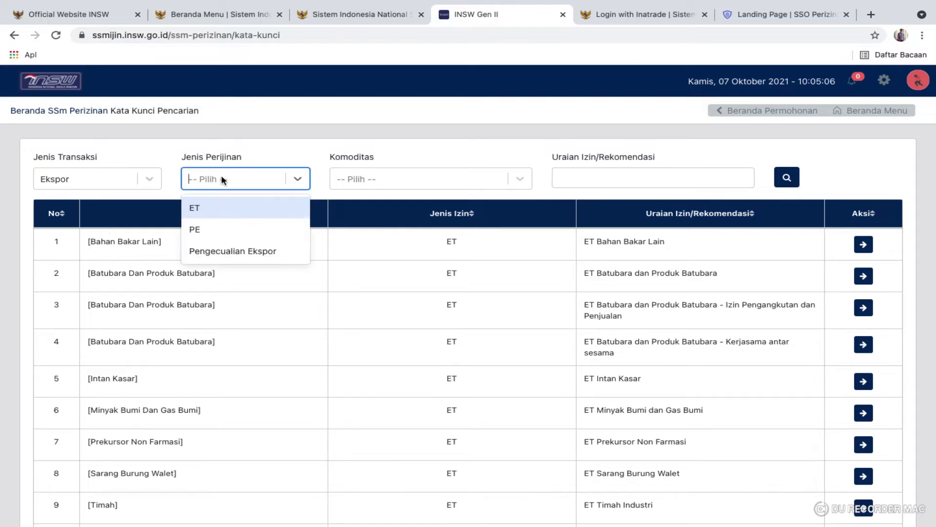
left_click(216, 229)
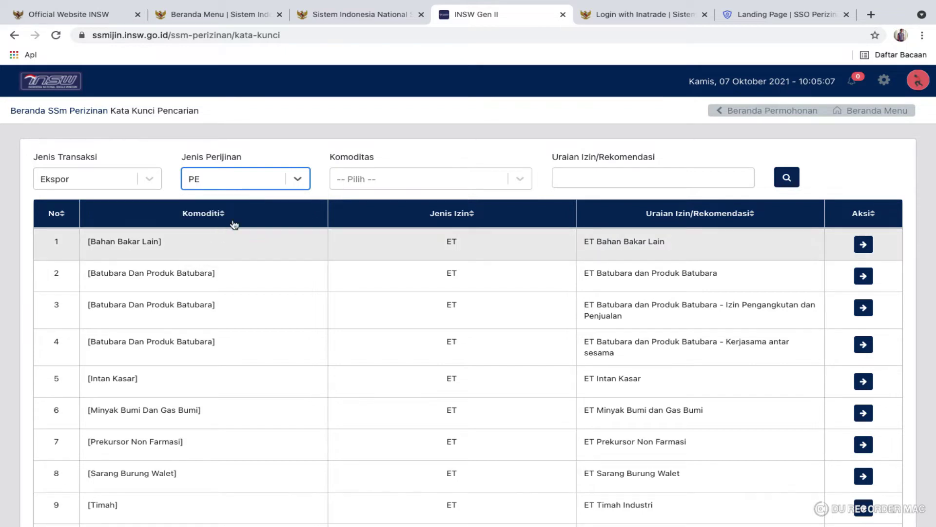
left_click(382, 181)
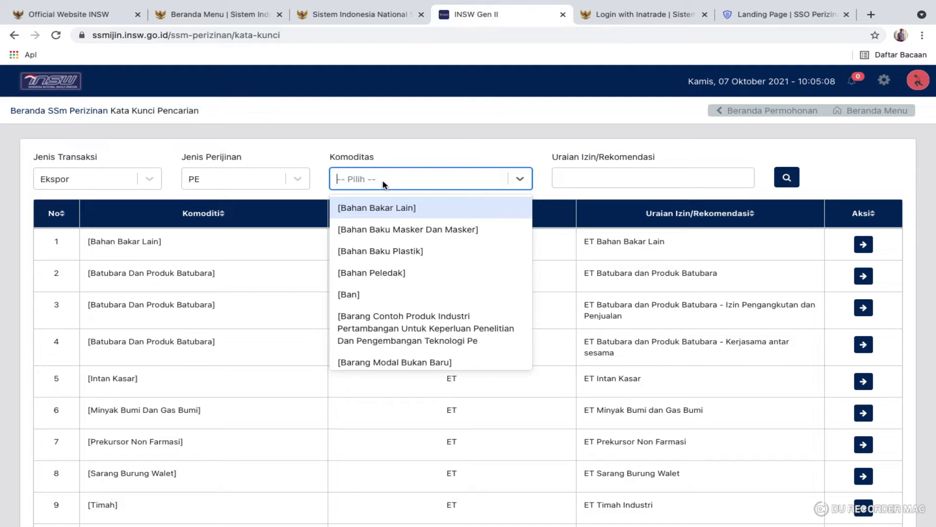
type("masker")
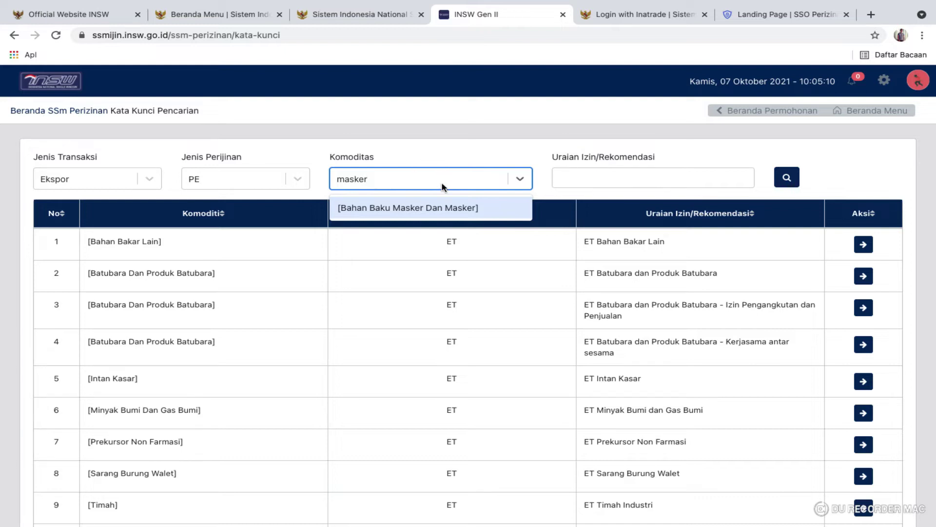
left_click(444, 208)
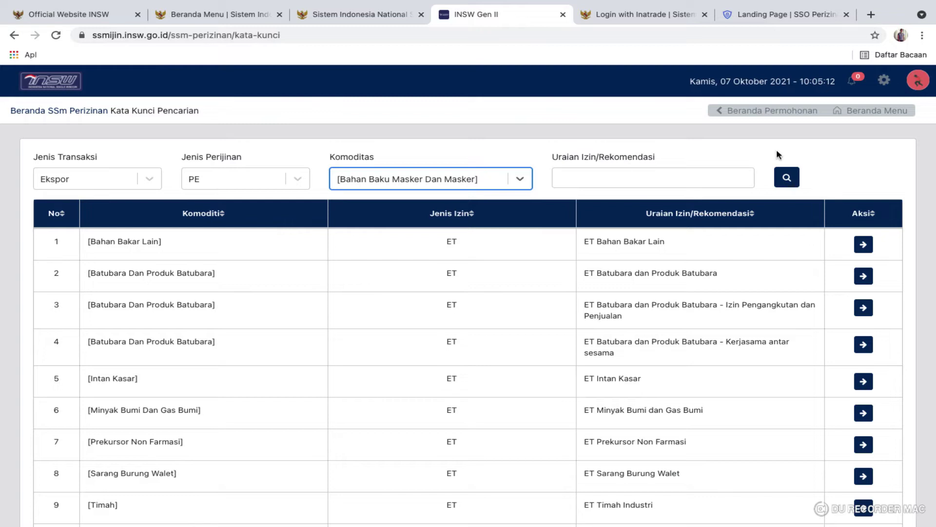
left_click(787, 177)
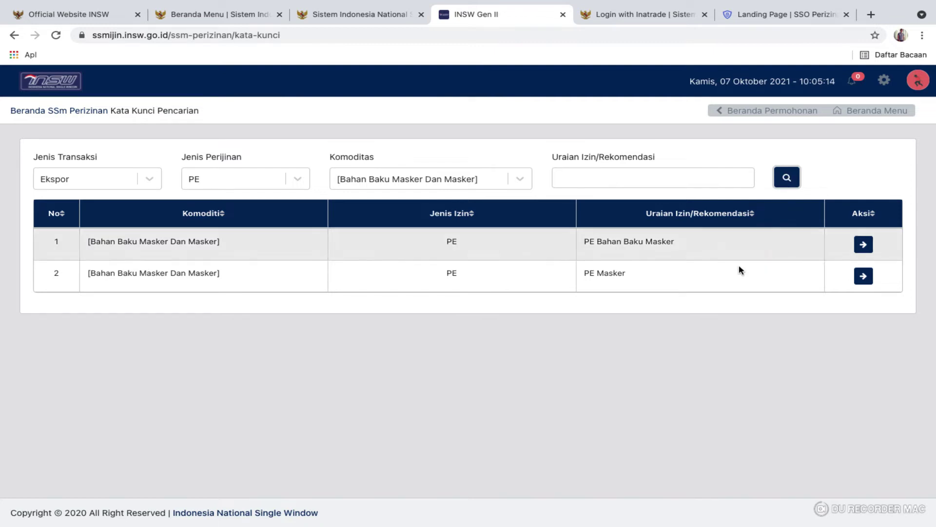
Open the application form for PE Masker and run the status check to load the company's business profile
left_click(864, 276)
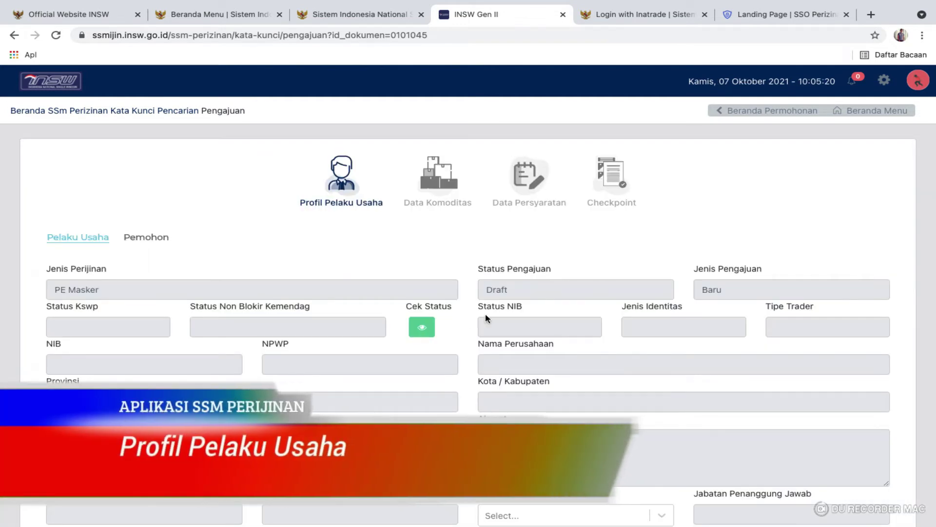
left_click(420, 332)
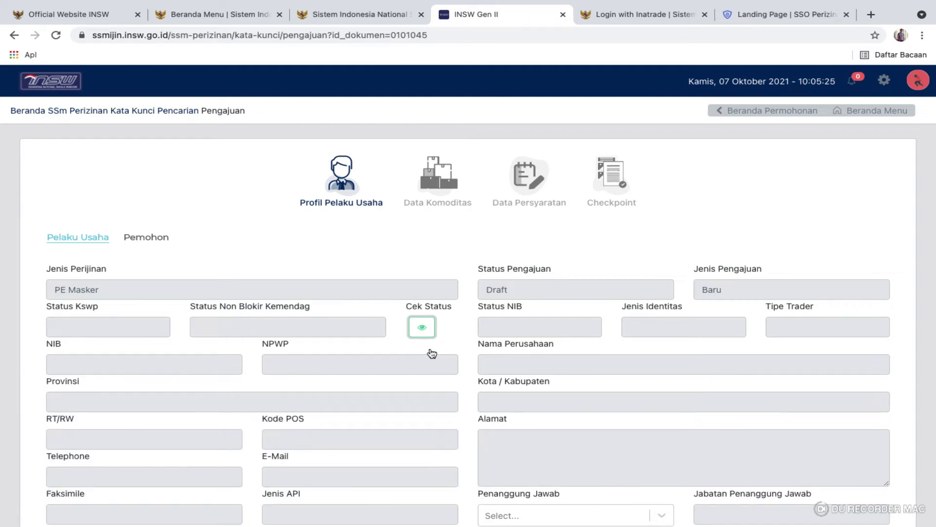
left_click(466, 384)
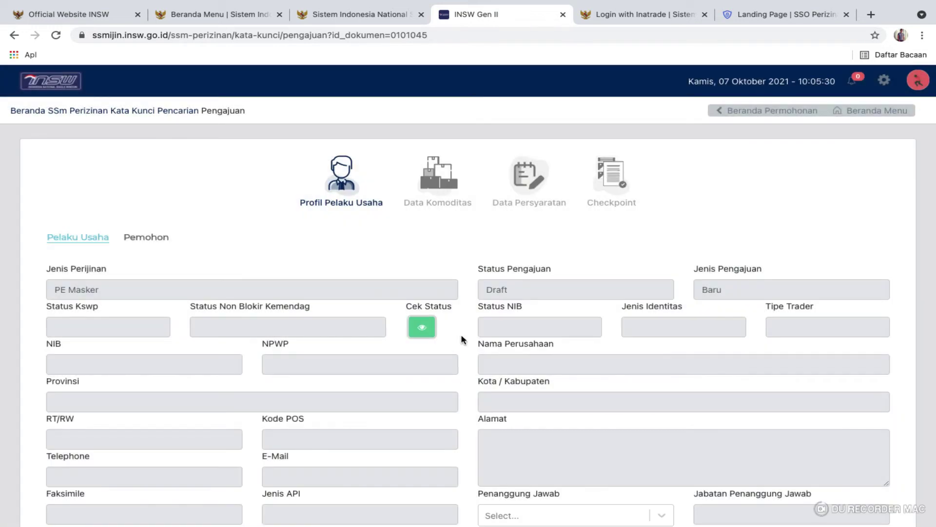
scroll(463, 339, "down", 3)
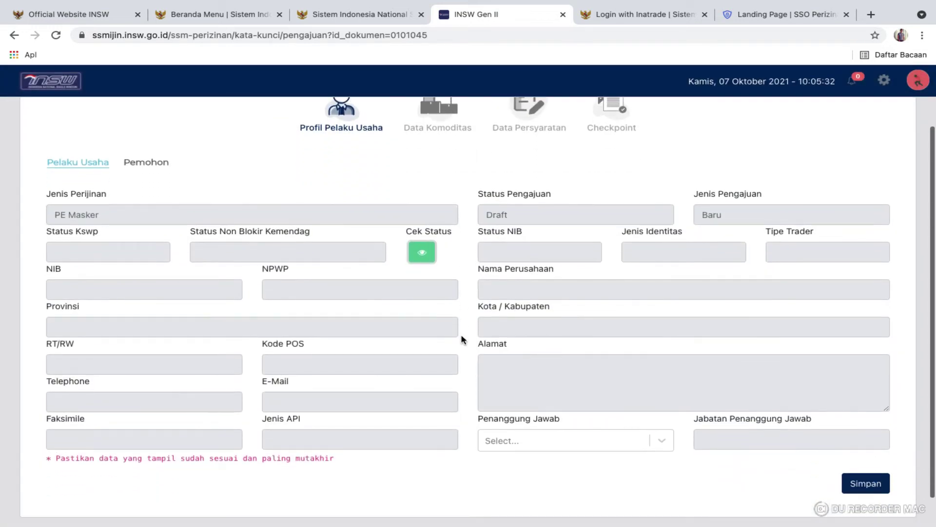
left_click(425, 254)
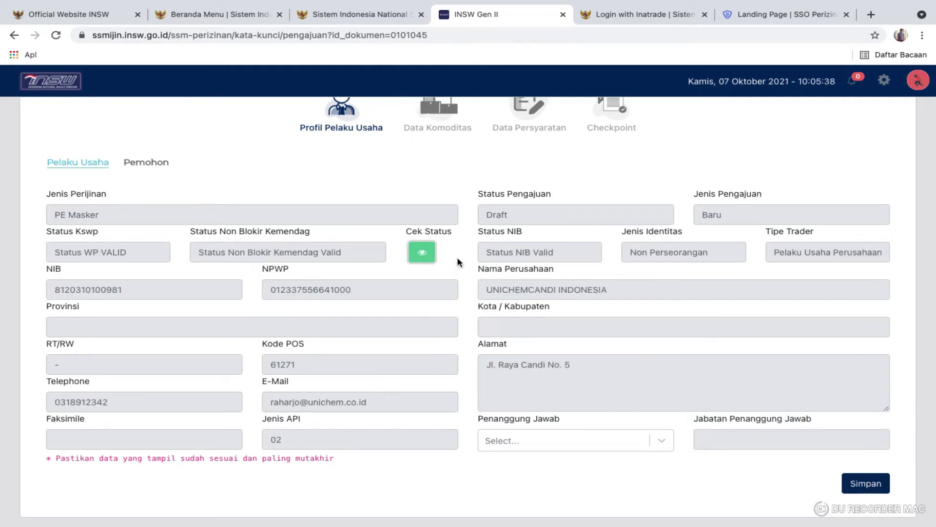
Select the company's responsible person as Penanggung Jawab and save the Pelaku Usaha data
left_click(513, 440)
left_click(466, 382)
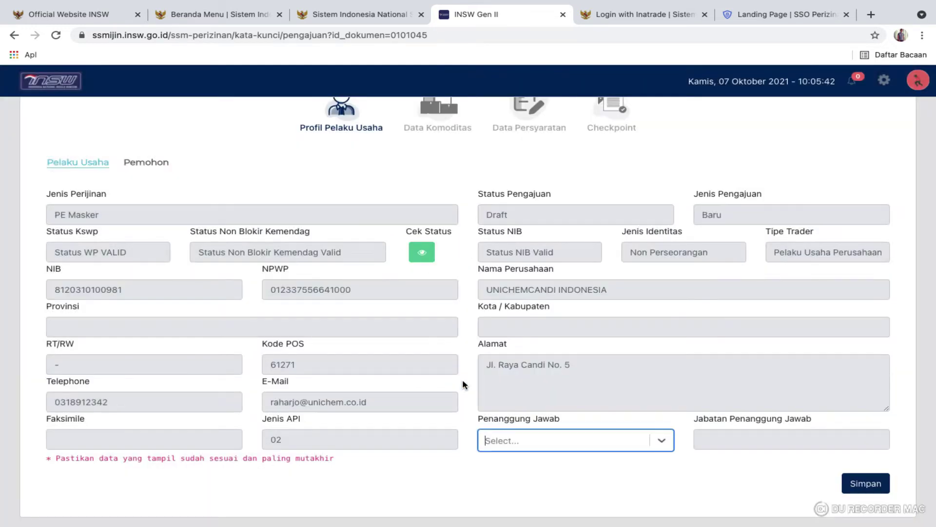
left_click(512, 439)
left_click(517, 468)
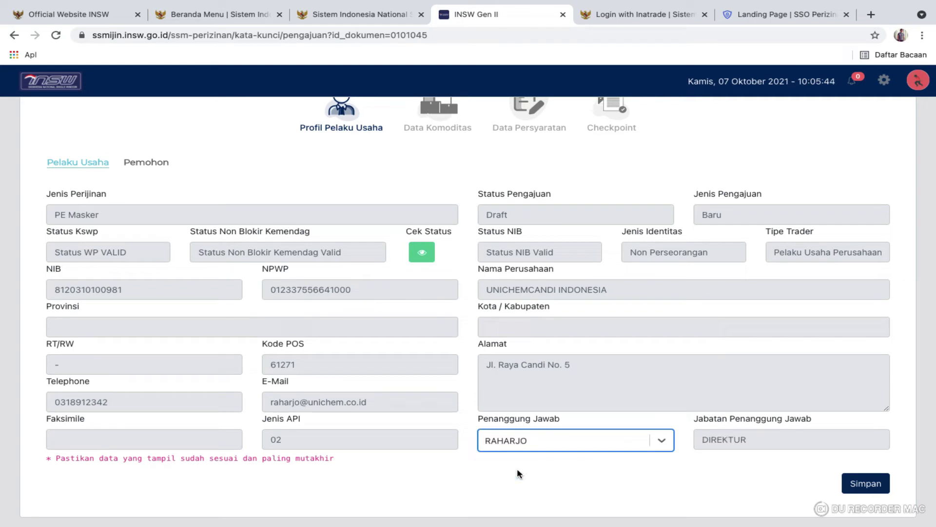
left_click(857, 482)
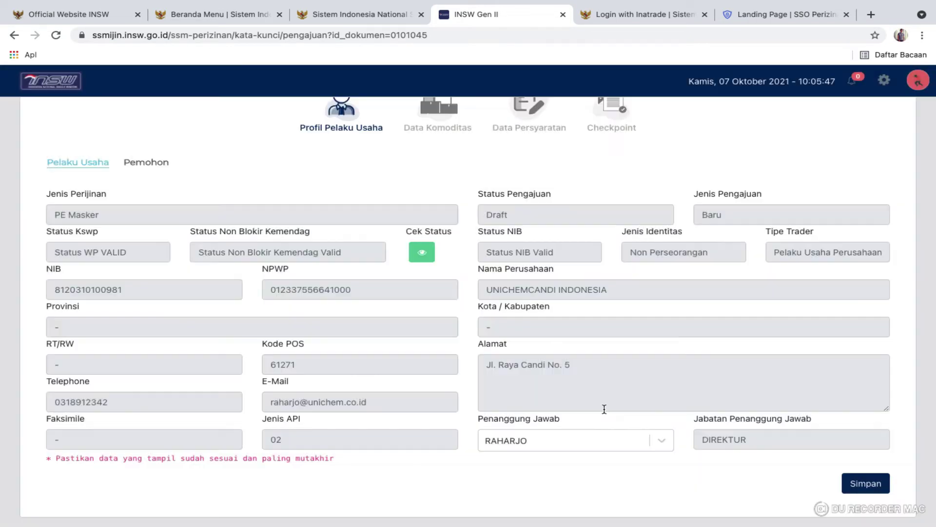
Save the Pemohon data with its prefilled PIC details and go to the Data Komoditas stage
left_click(142, 165)
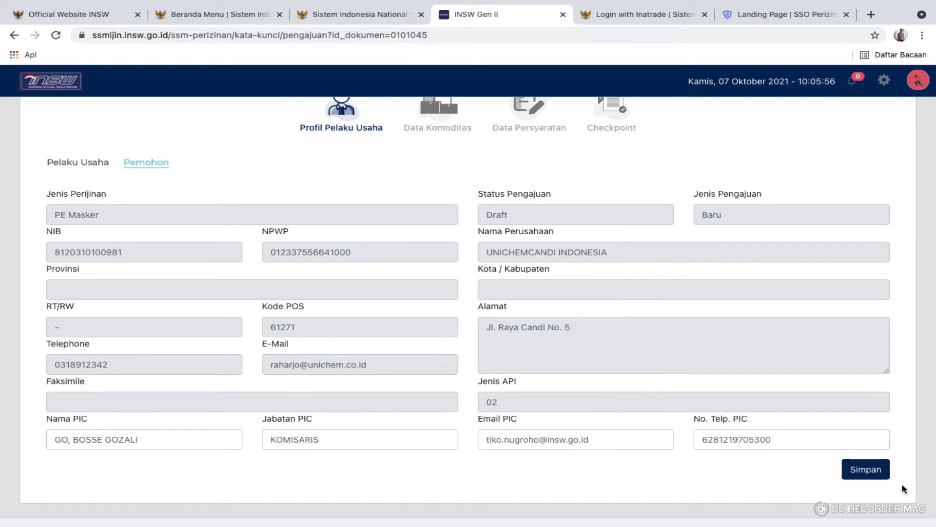
left_click(876, 470)
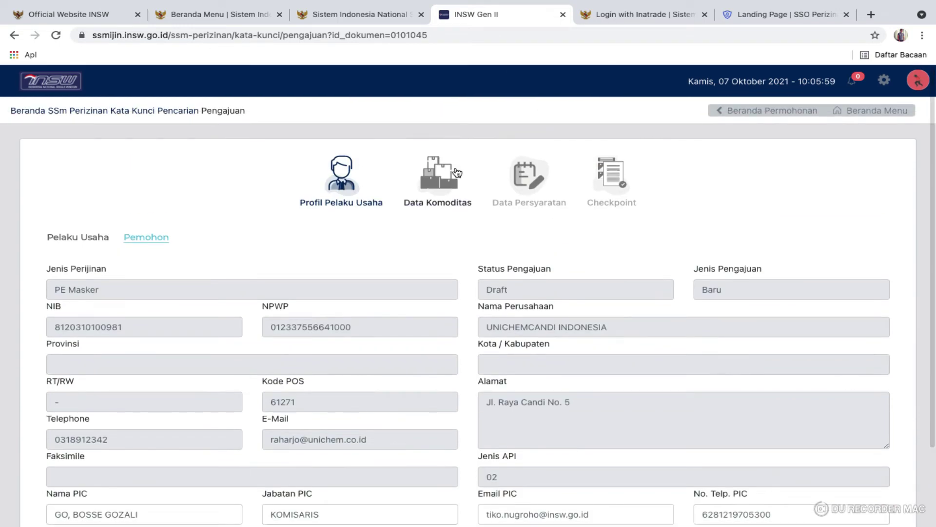
left_click(457, 172)
Start adding a new commodity item and select 63079090 as its Kode HS
left_click(875, 301)
left_click(554, 188)
left_click(539, 217)
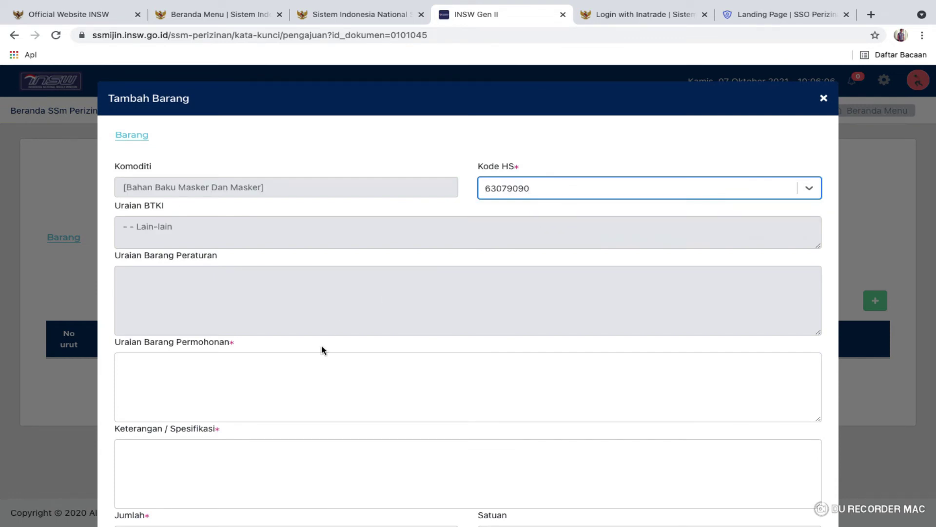
Enter Uraian Barang Permohonan "masker sency duckbill black earloop" and Keterangan / Spesifikasi "masker sency duckbill black earloop medical mask 4 ply"
left_click(239, 378)
type("masker sency duckbill")
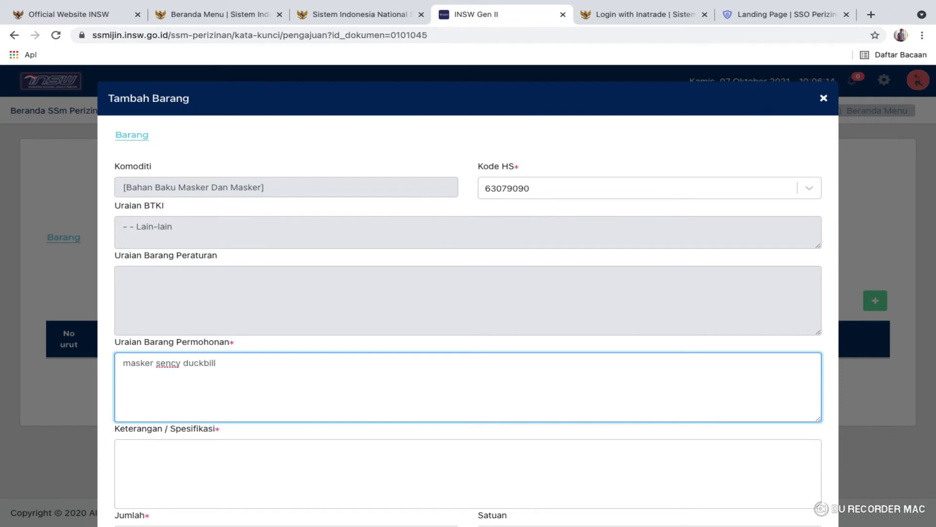
type(" black earlop")
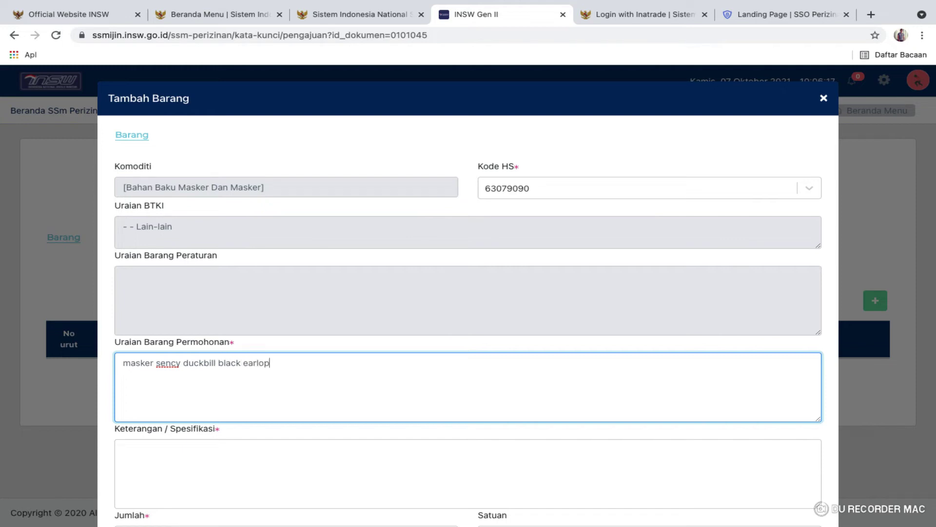
left_click(265, 363)
type("o")
left_click(203, 453)
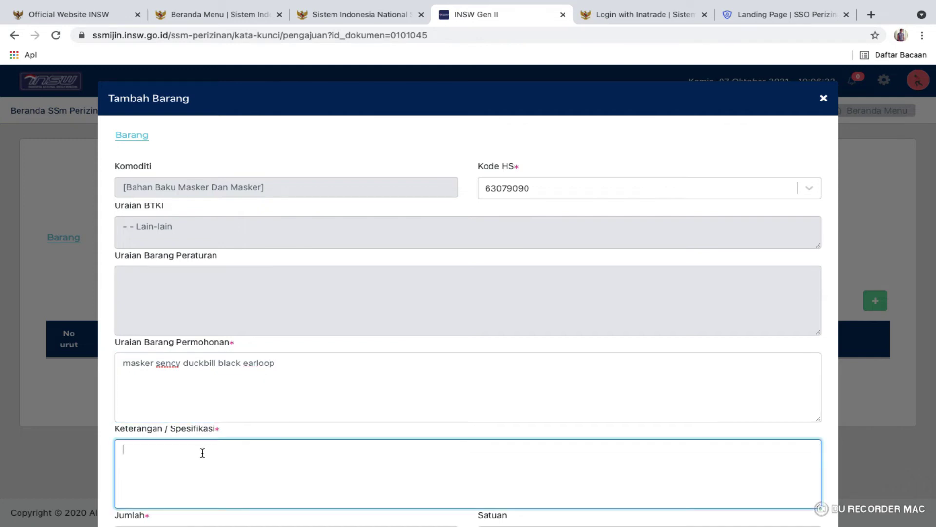
type("masker sency duckbill black earloop medical mask 4 ply")
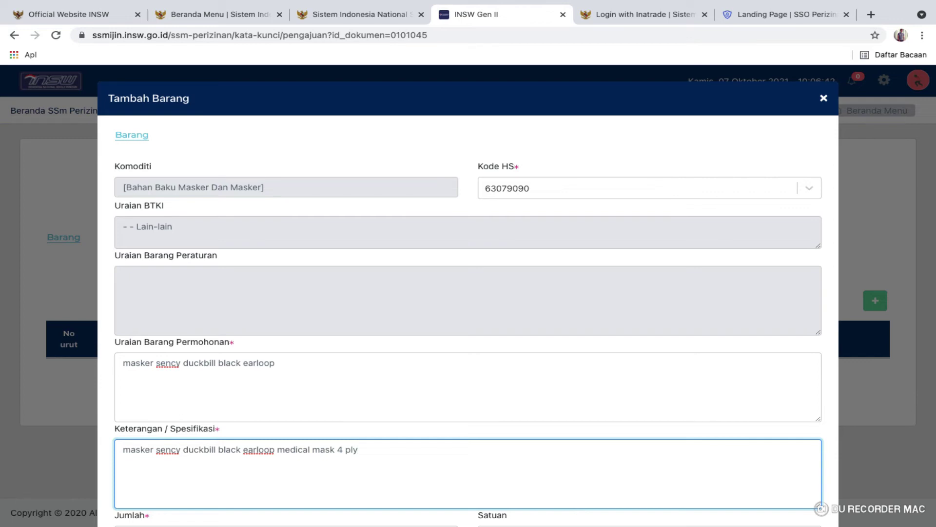
Set the item's Jumlah to 1.000 and its Satuan to PCE - Piece
scroll(203, 452, "down", 3)
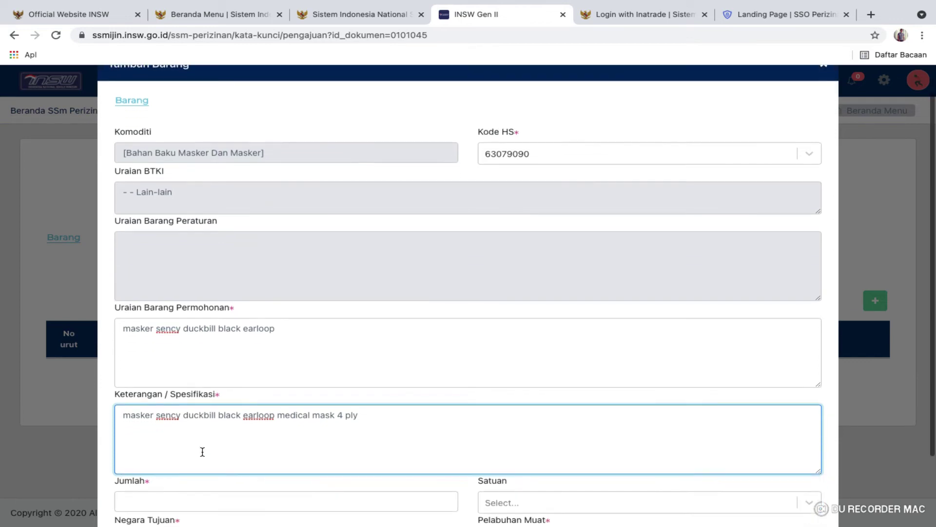
left_click(194, 419)
type("1.000")
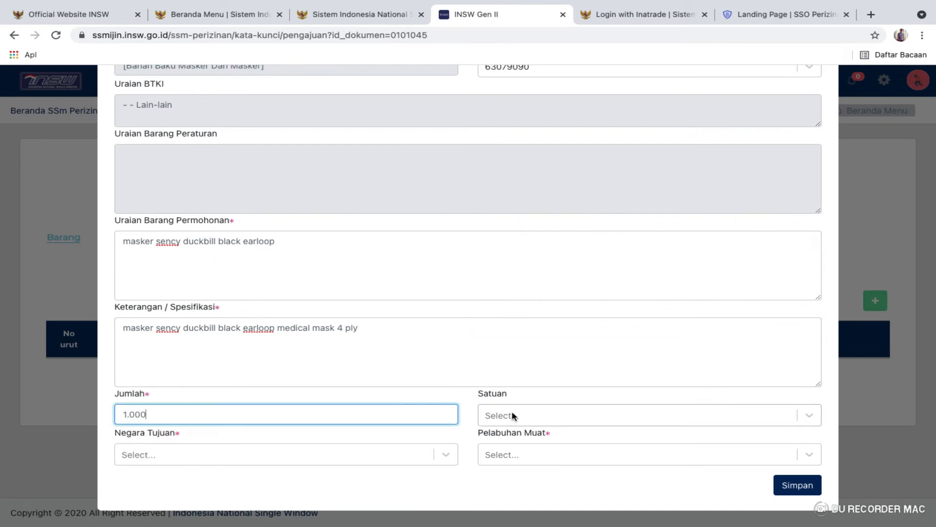
left_click(513, 416)
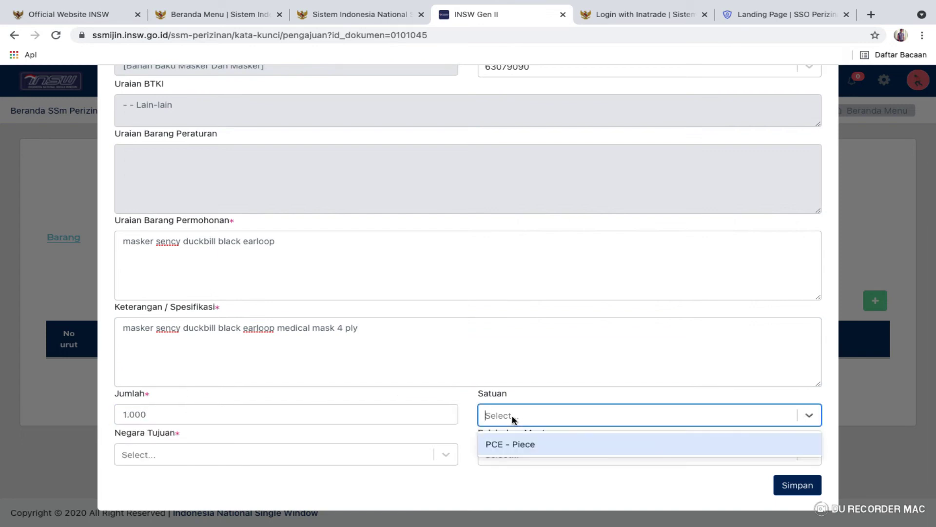
left_click(513, 444)
Add MALAYSIA, INDIA and GUATEMALA as the item's Negara Tujuan
left_click(263, 454)
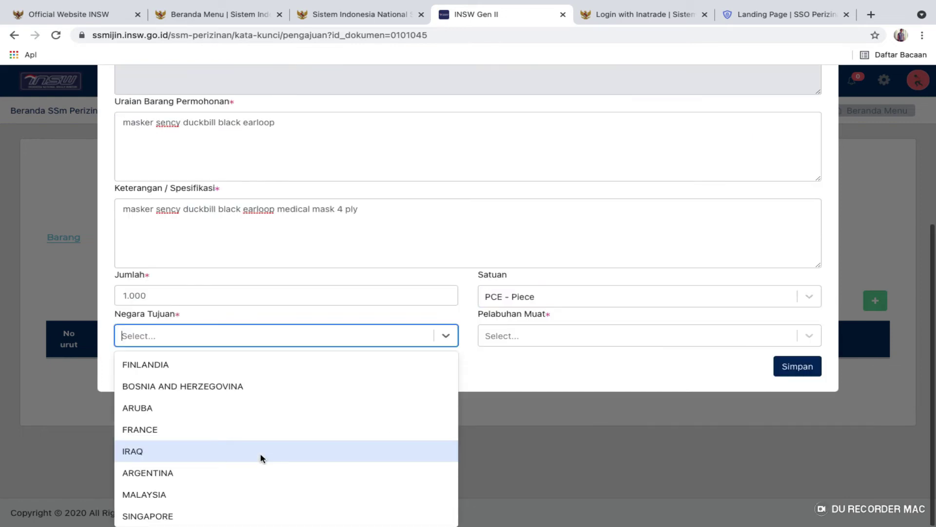
scroll(212, 341, "up", 3)
type("malaysi")
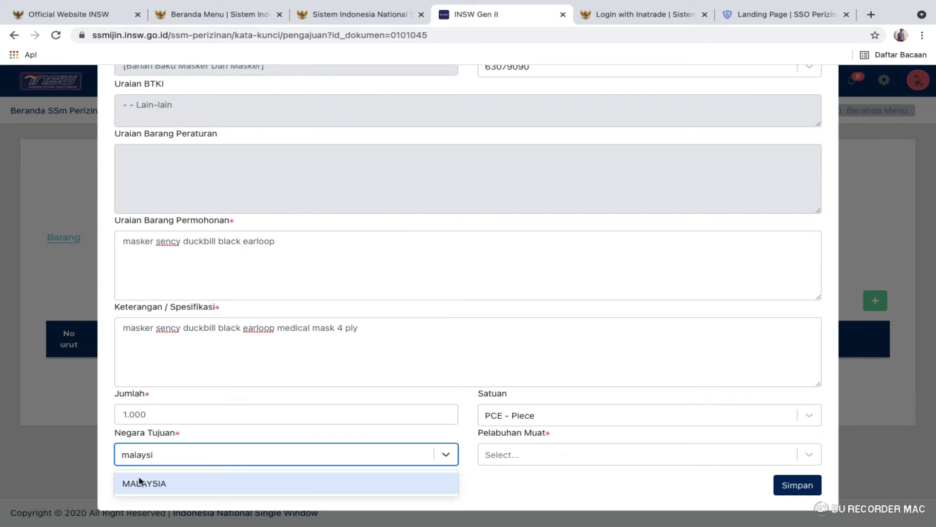
left_click(141, 484)
type("india")
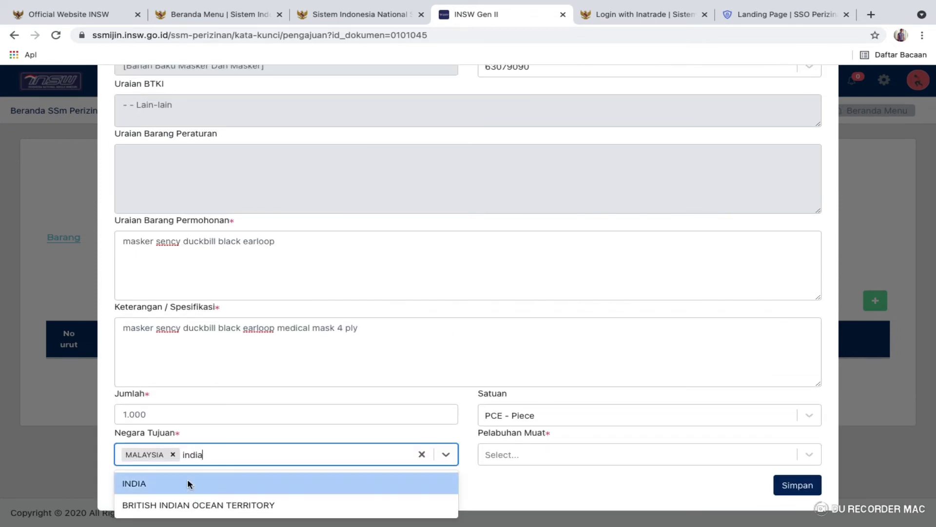
left_click(188, 480)
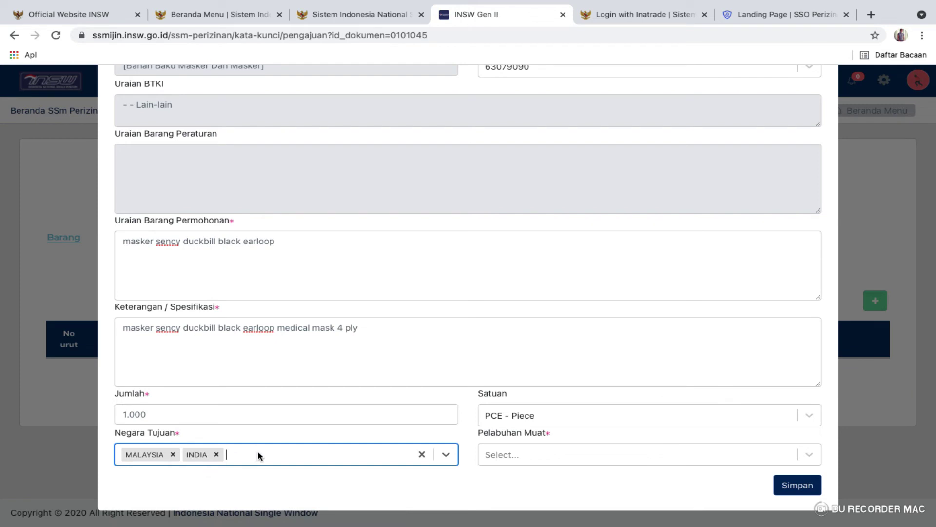
type("mala")
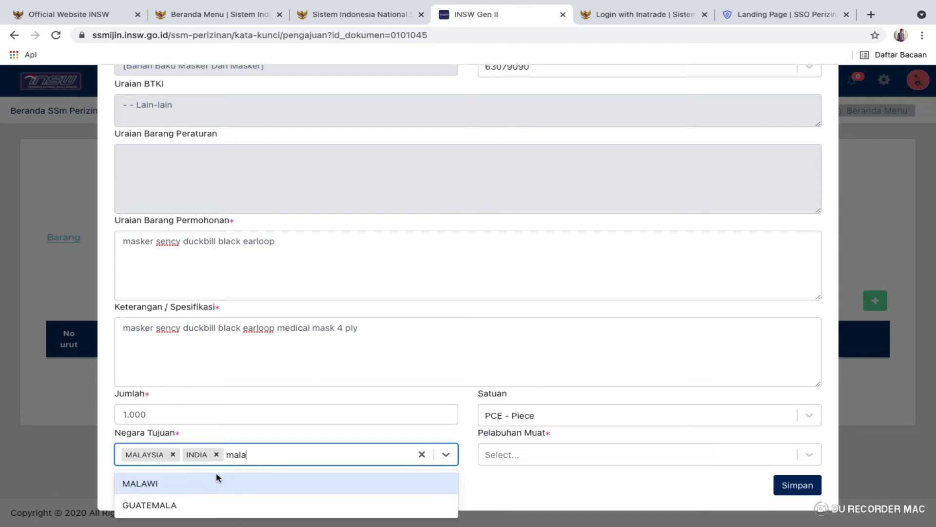
left_click(186, 505)
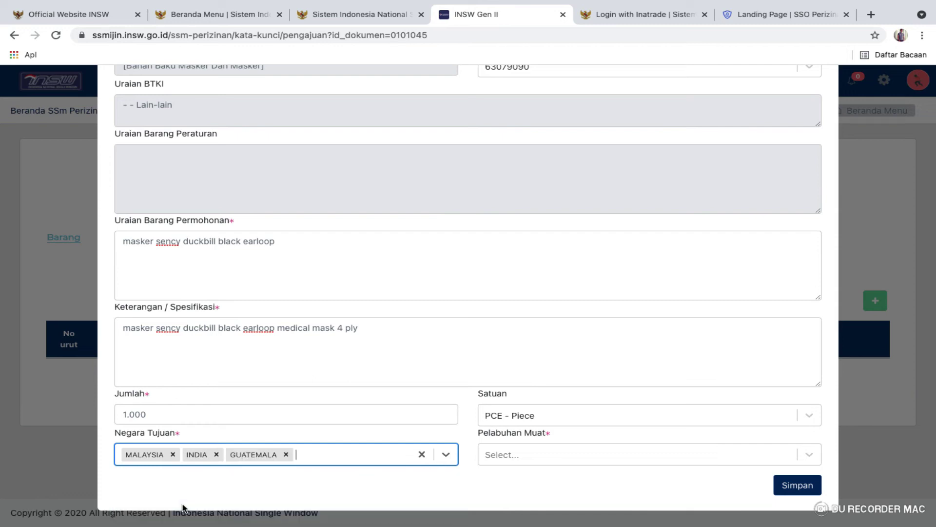
Add the loading ports TANJUNG PRIOK, TANJUNG PERAK and TANJUNG EMAS as Pelabuhan Muat and save the item
left_click(503, 458)
type("priok")
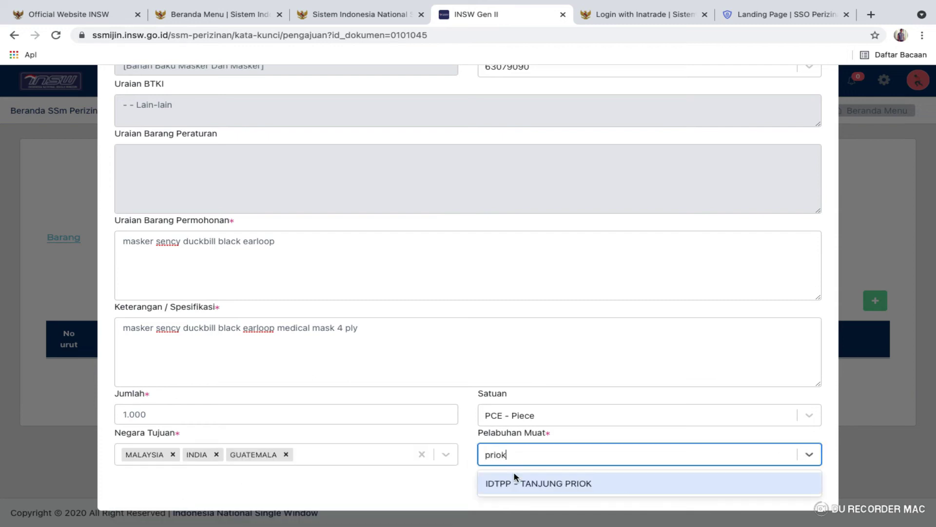
left_click(514, 483)
type("perak")
left_click(574, 488)
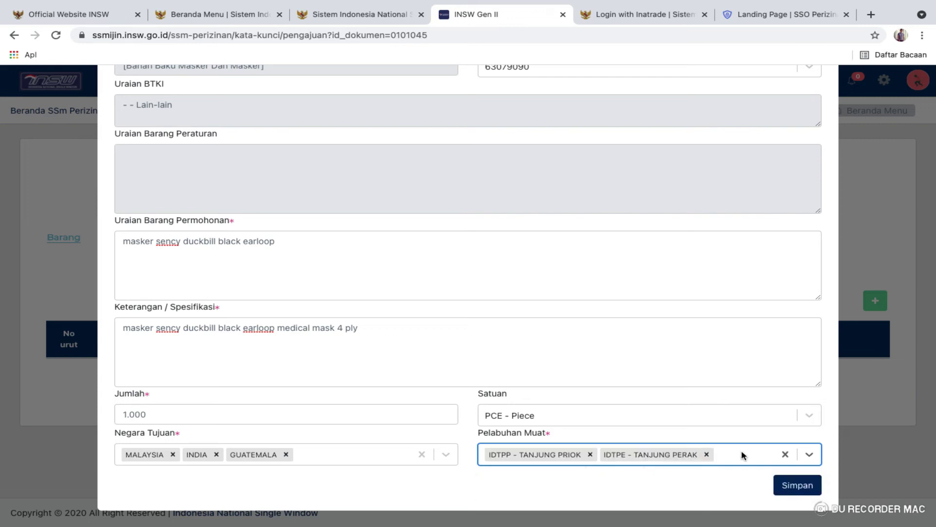
type("emas")
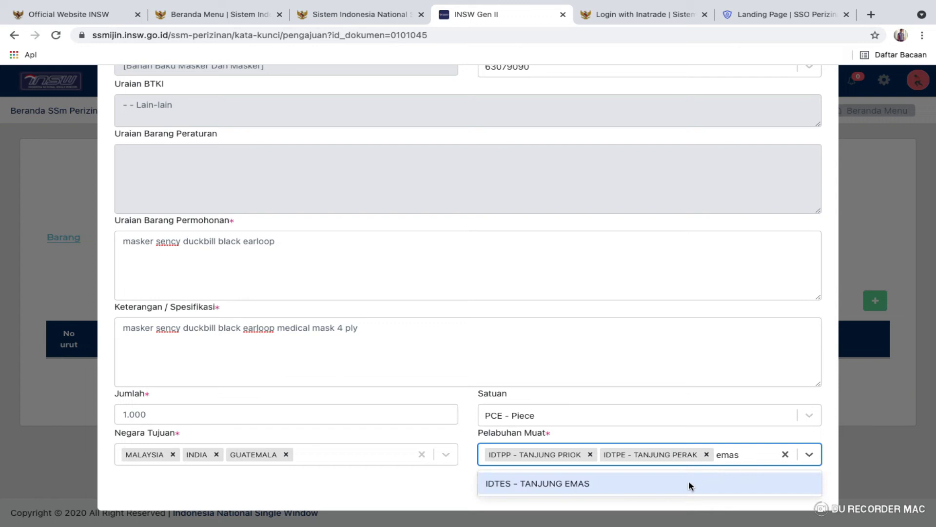
left_click(688, 482)
left_click(805, 500)
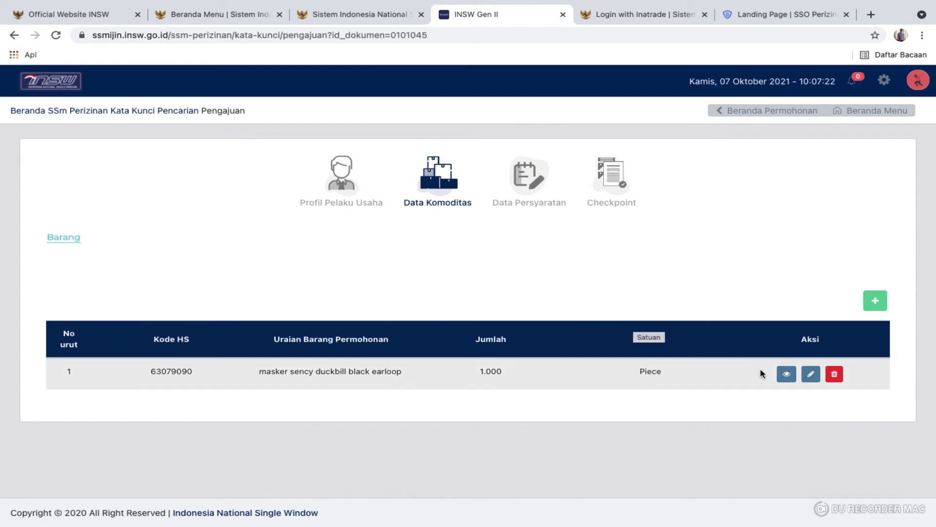
Review the saved item's full details in View Barang, including destination countries and loading ports, and close the view
left_click(786, 374)
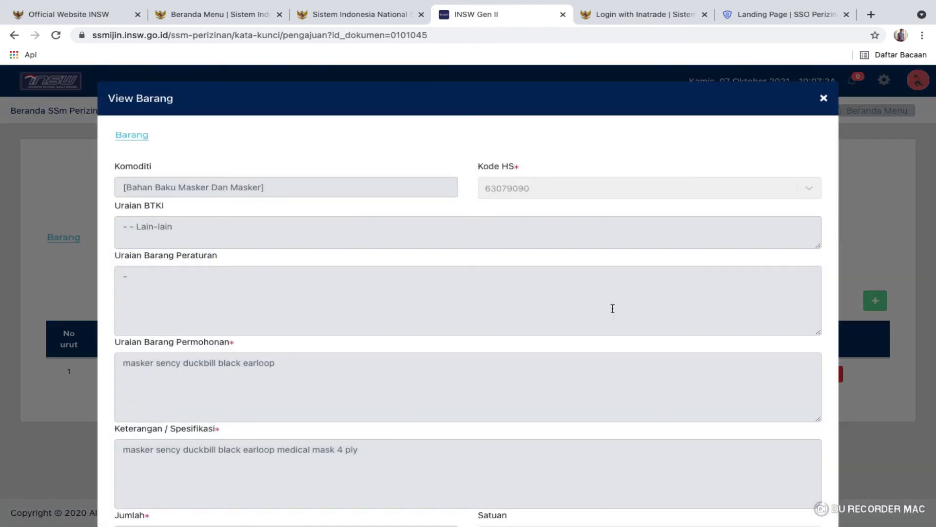
scroll(613, 310, "down", 3)
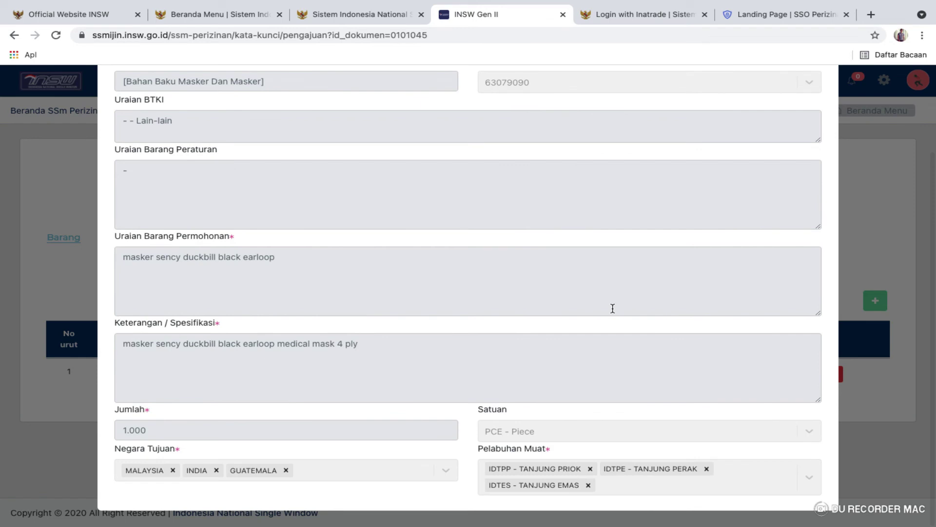
scroll(613, 308, "up", 3)
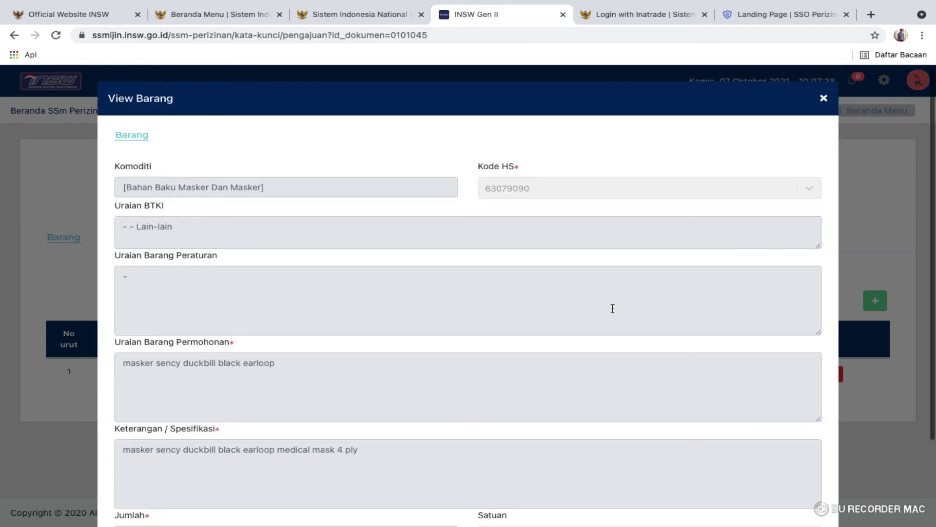
left_click(823, 102)
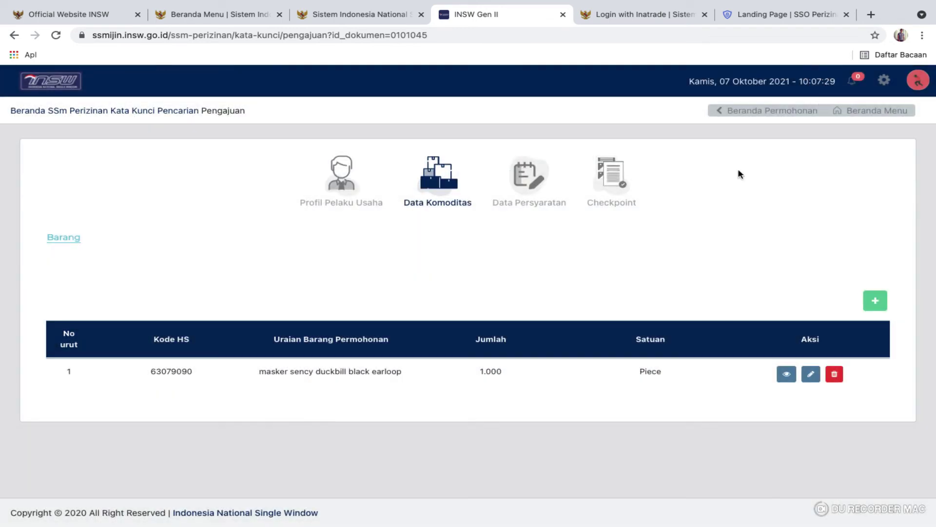
In Data Persyaratan, start the upload for the Surat Pernyataan Mandiri requirement and choose the file 1 Syarat.pdf
left_click(532, 179)
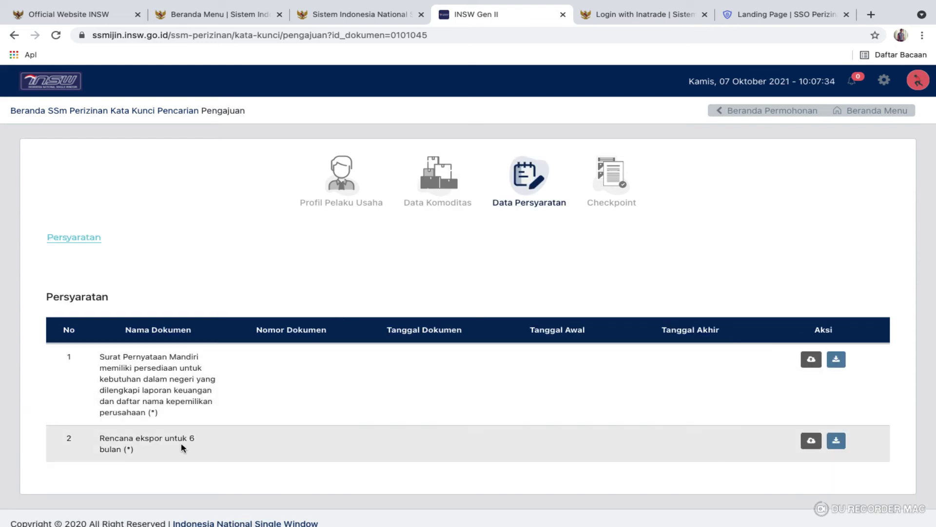
left_click(811, 360)
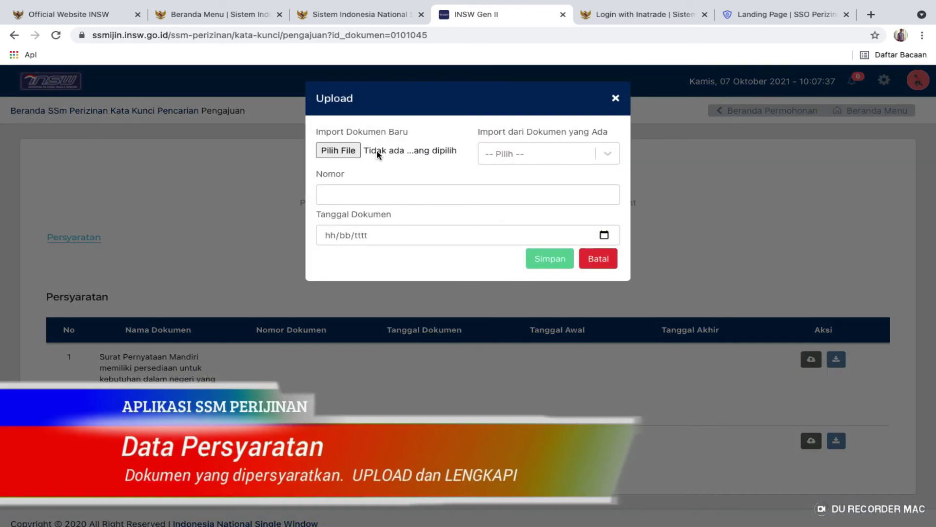
left_click(346, 152)
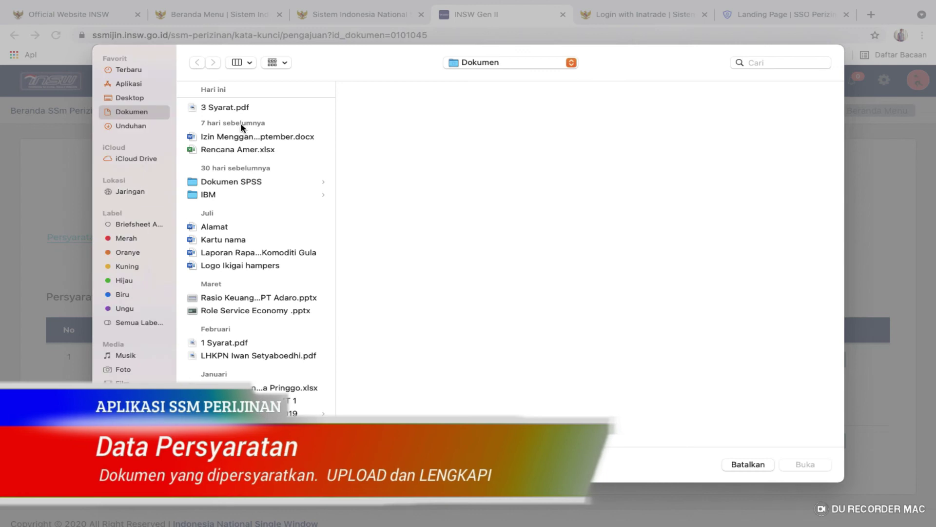
double_click(227, 343)
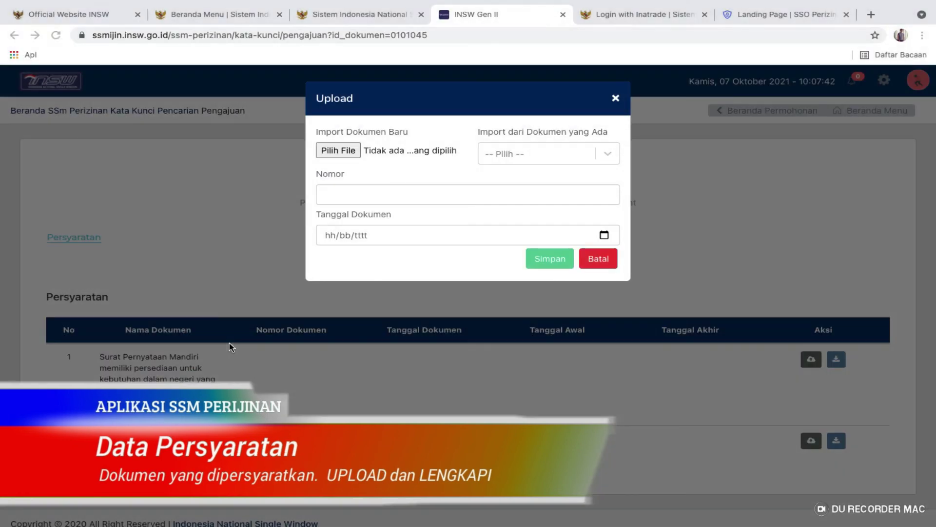
Enter document Nomor 1234 and Tanggal Dokumen 05/10/2021, and save the uploaded requirement document
left_click(378, 197)
type("1")
left_click(363, 218)
left_click(331, 236)
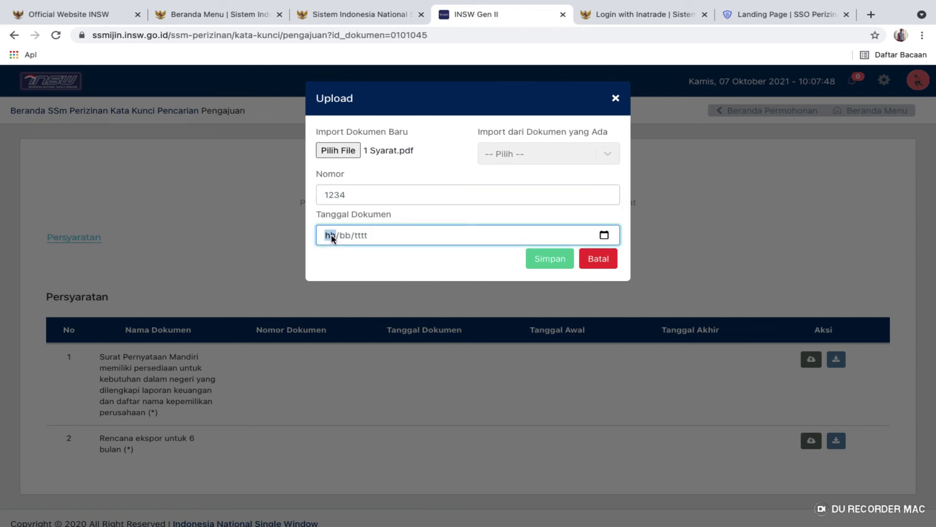
type("05/")
type("10/0")
type("2021")
left_click(570, 262)
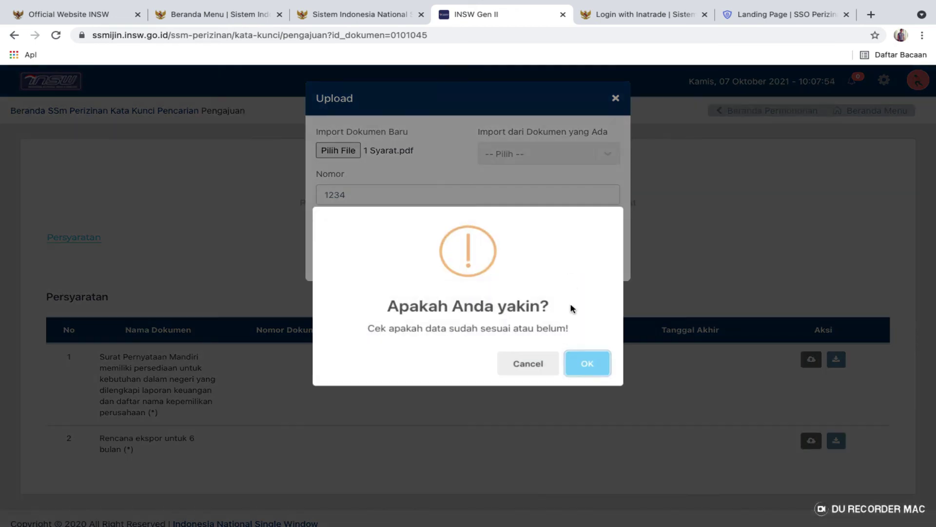
left_click(579, 367)
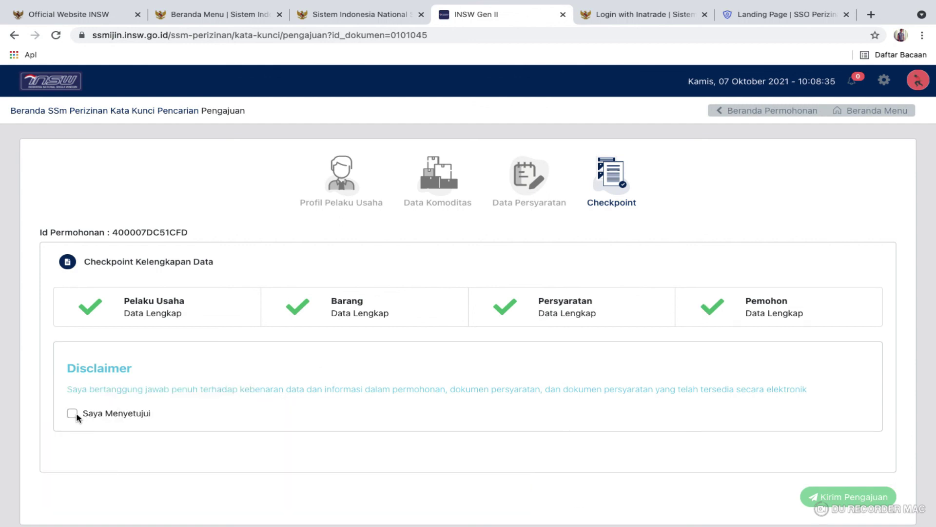
Agree to the disclaimer at the Checkpoint stage and submit the permit application with final confirmation
left_click(73, 414)
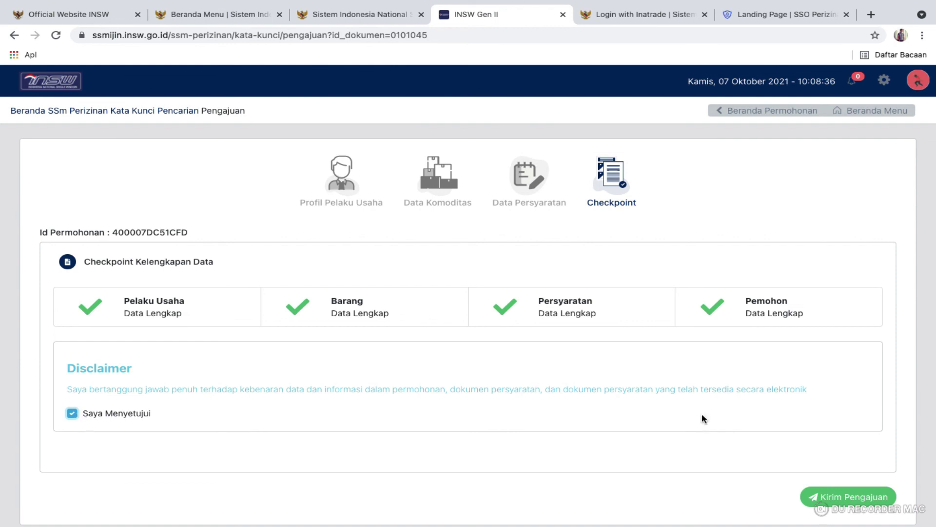
left_click(821, 495)
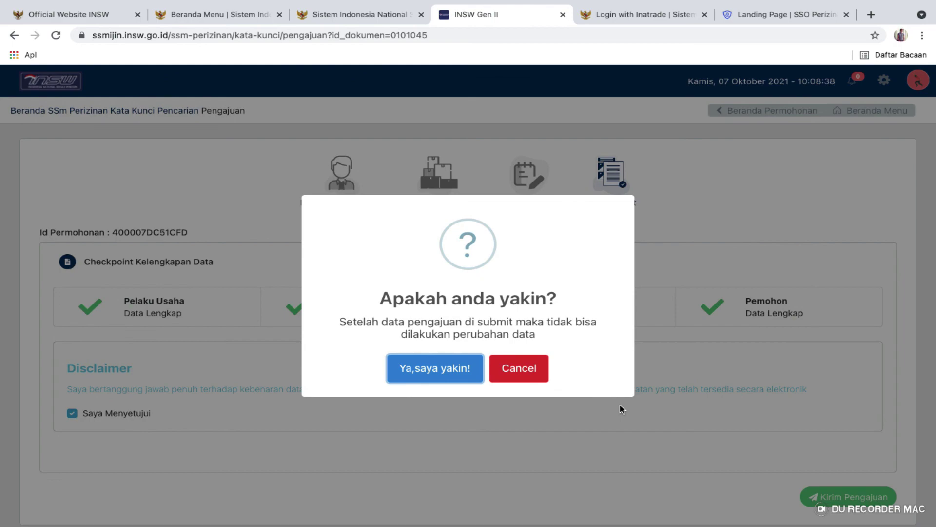
left_click(444, 381)
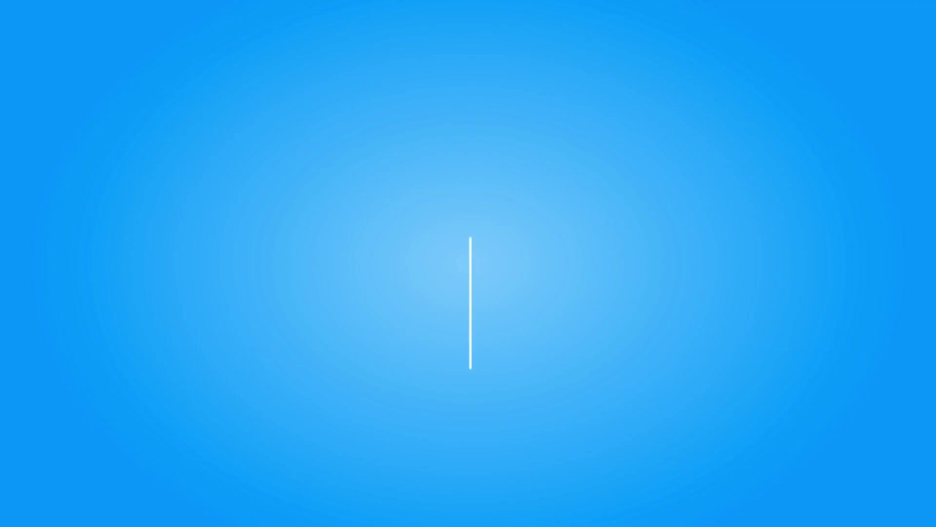